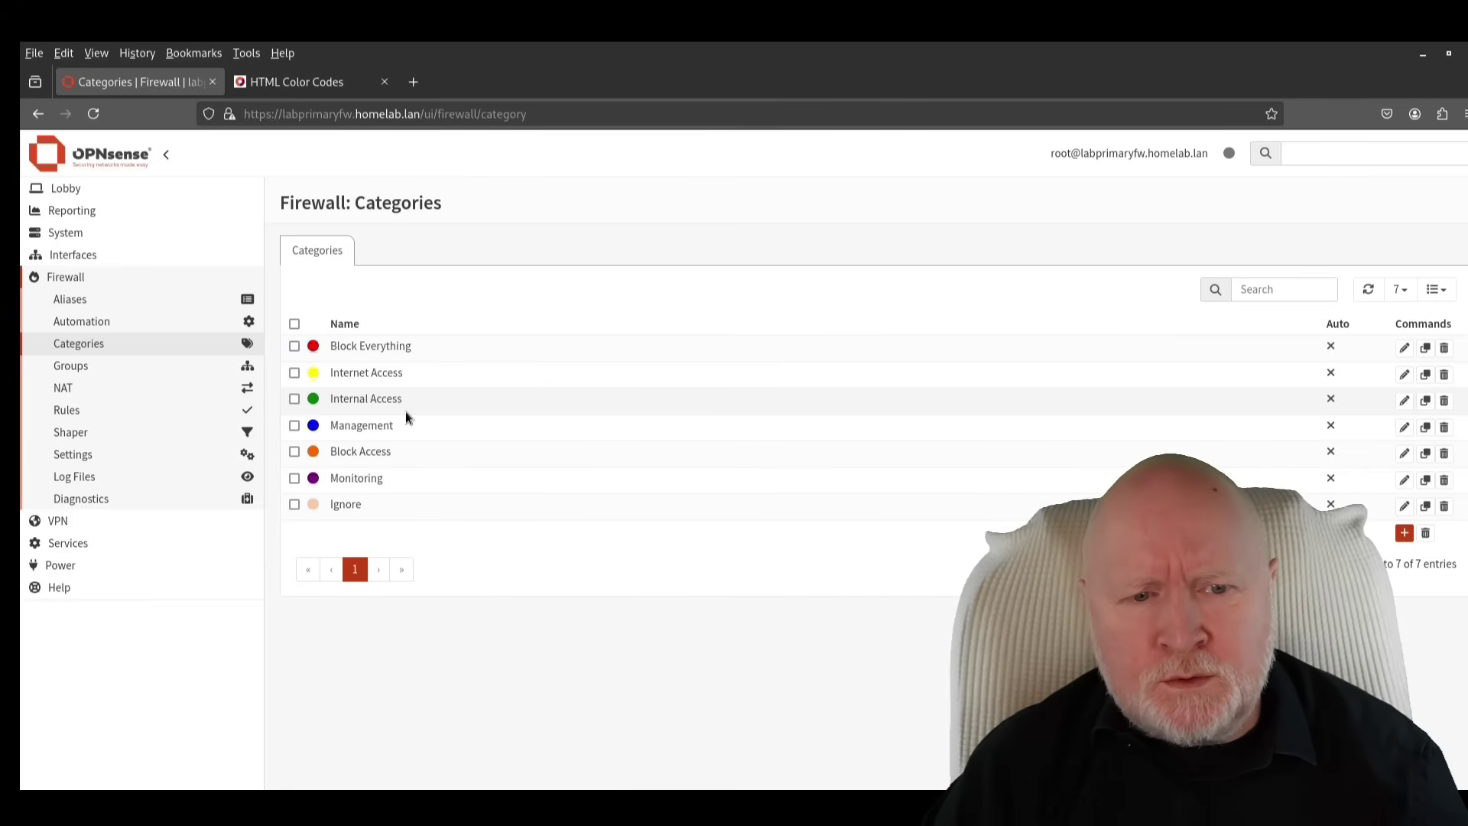
# Start a new firewall category and enter the name Test.
pyautogui.click(1406, 535)
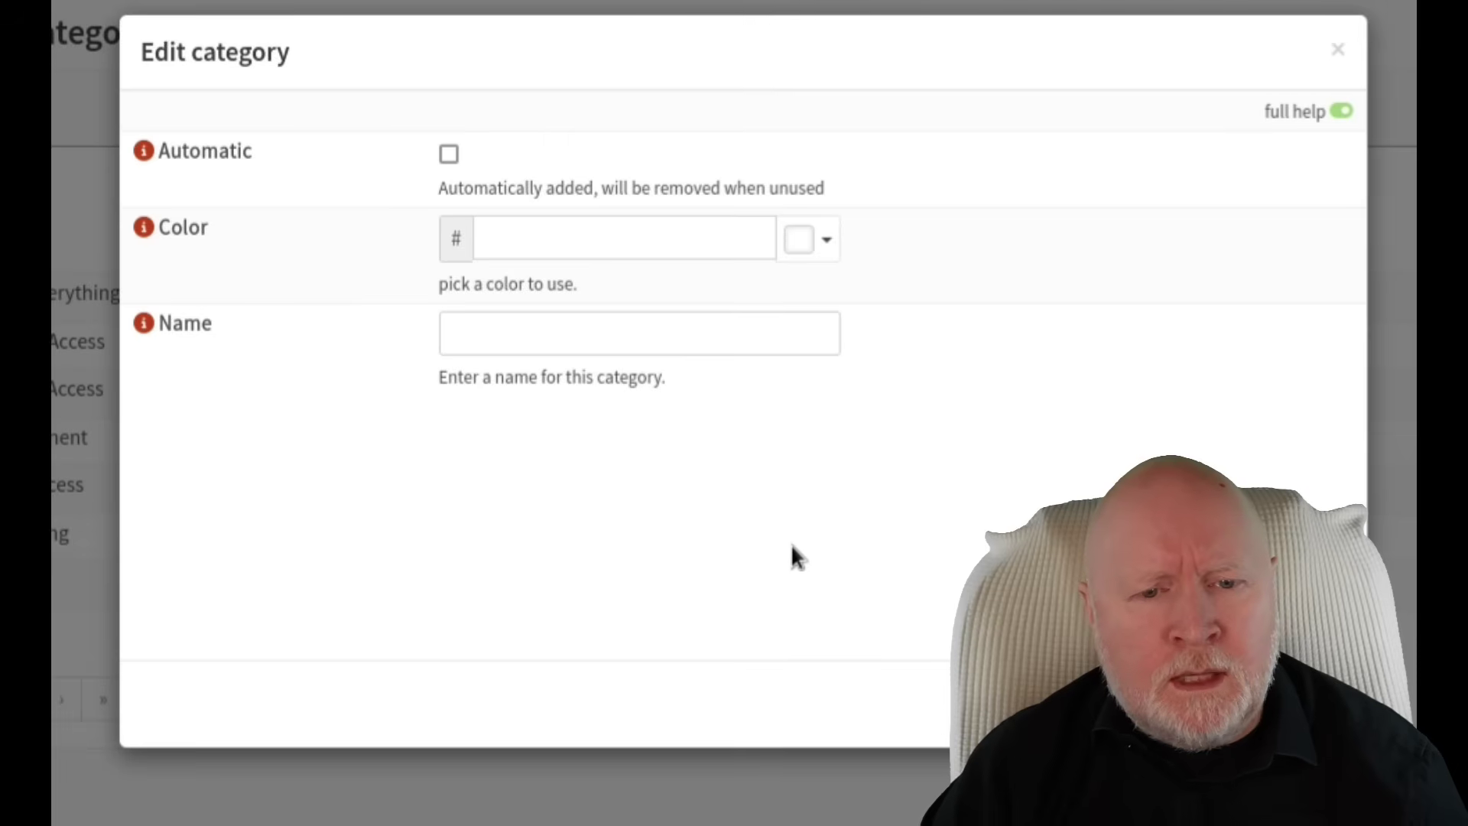
pyautogui.click(685, 341)
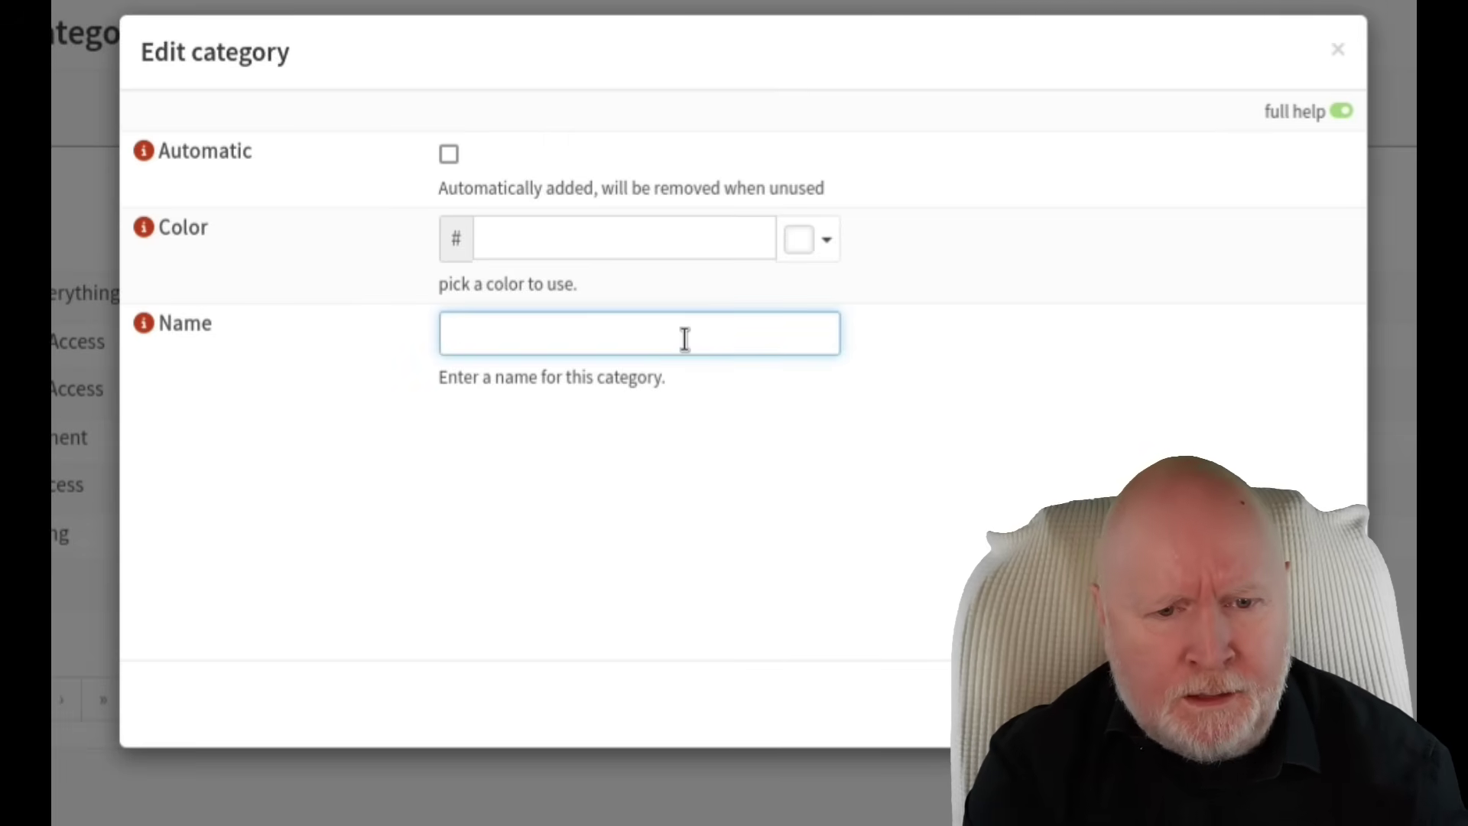
pyautogui.write('Test')
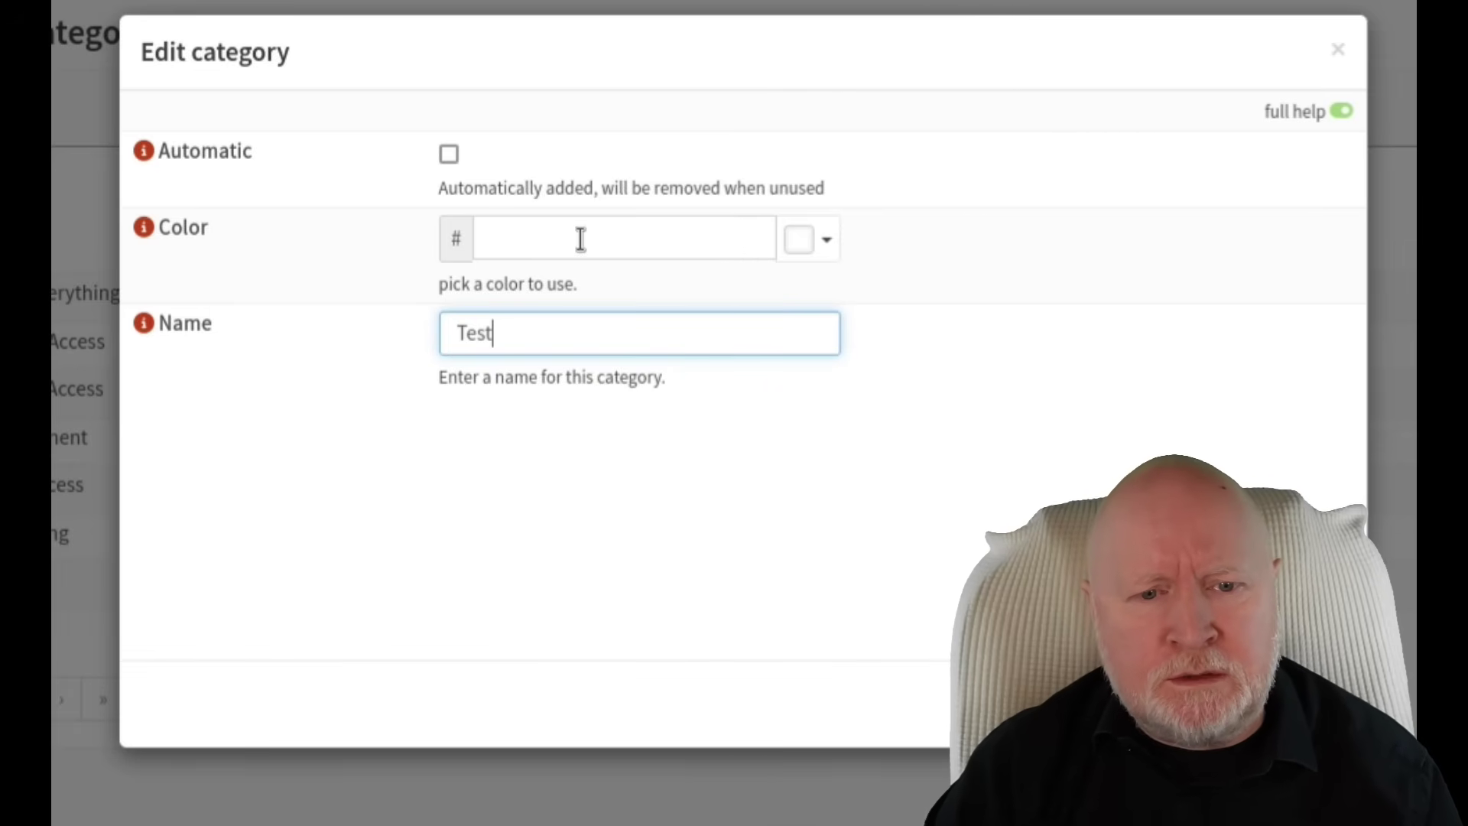
# Try red, then green and a darker green, as the Test category colour.
pyautogui.click(836, 243)
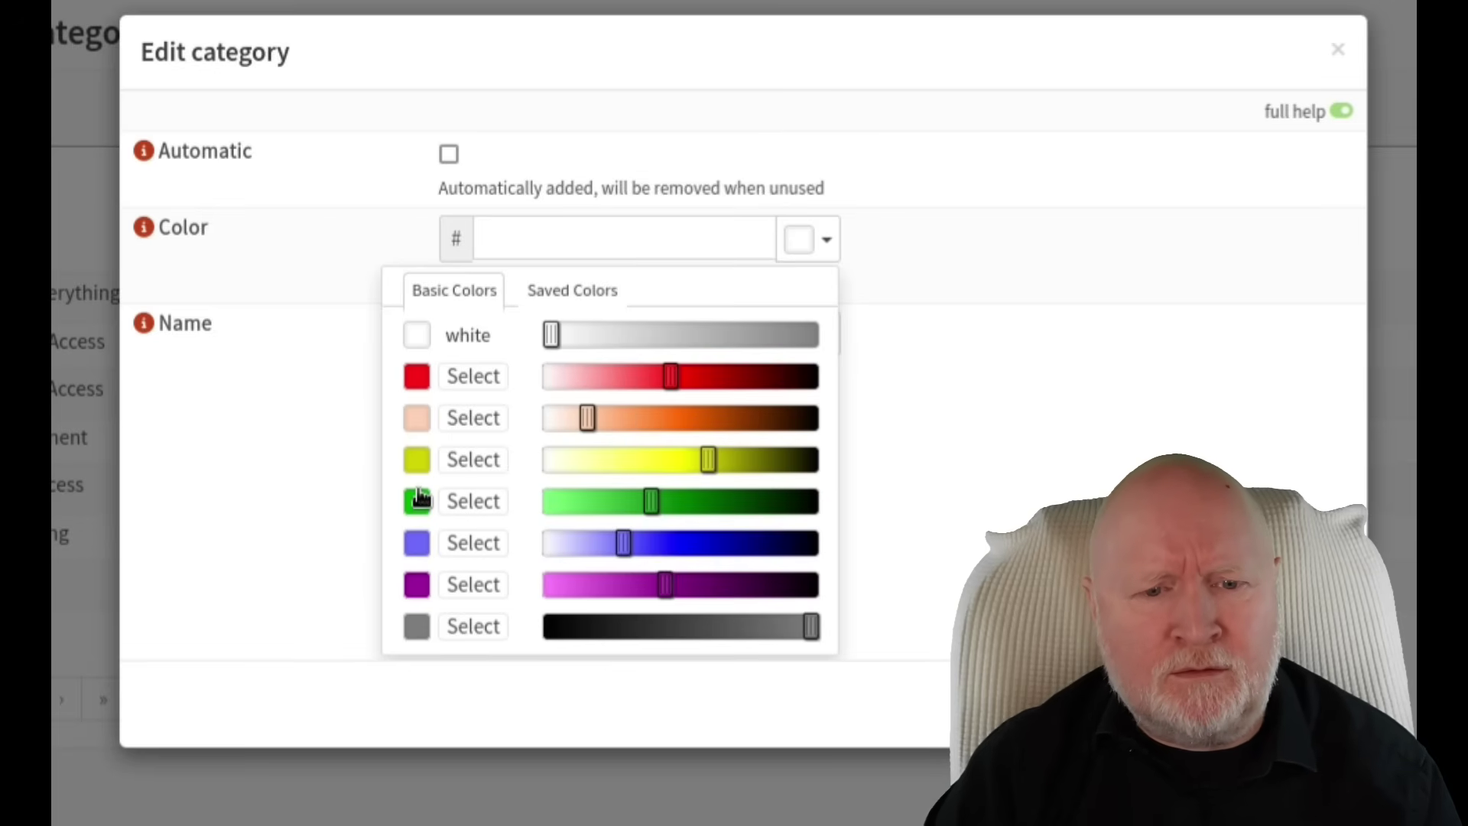
pyautogui.click(540, 300)
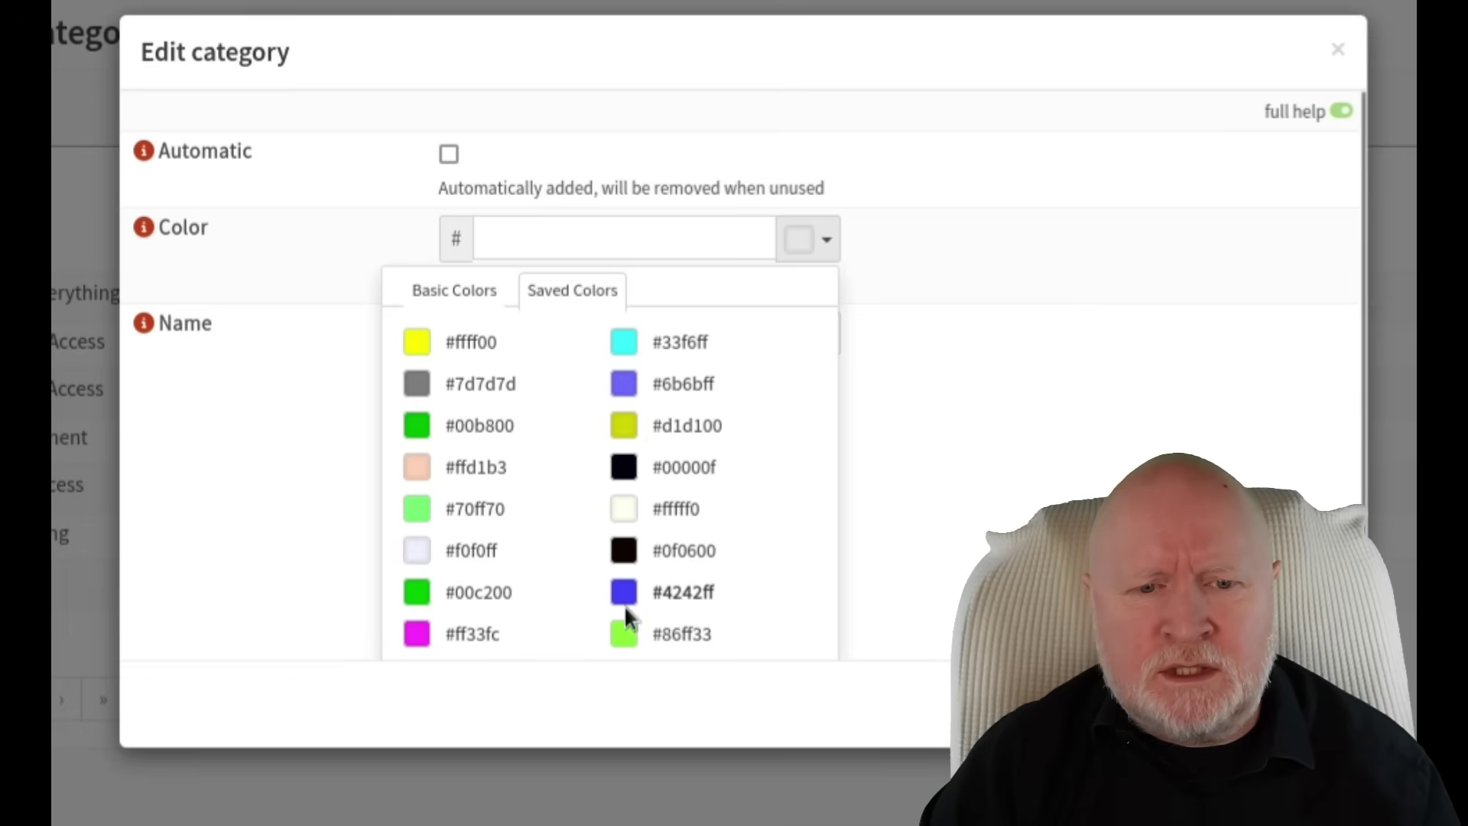
pyautogui.click(468, 300)
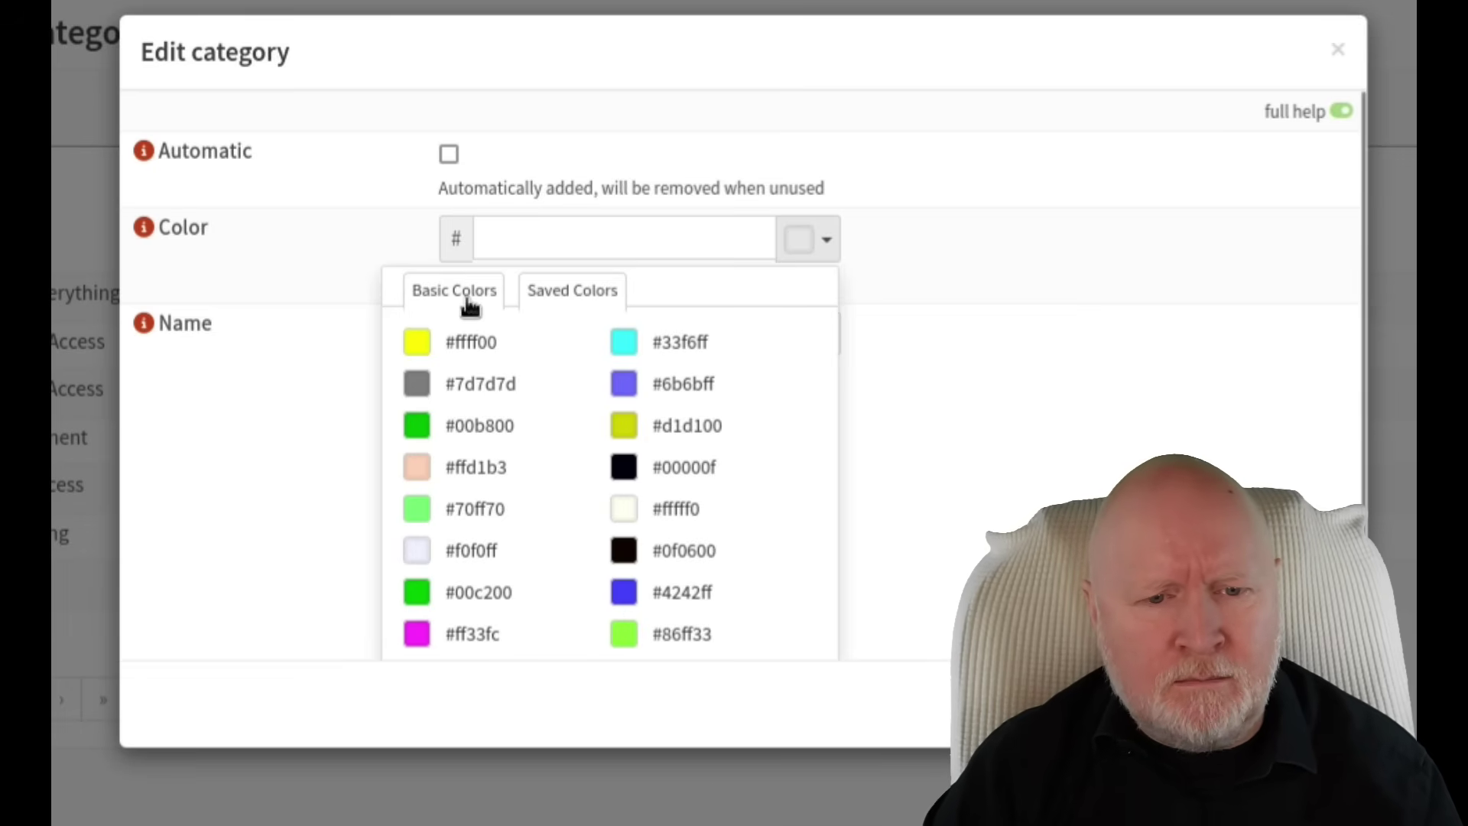
pyautogui.click(419, 391)
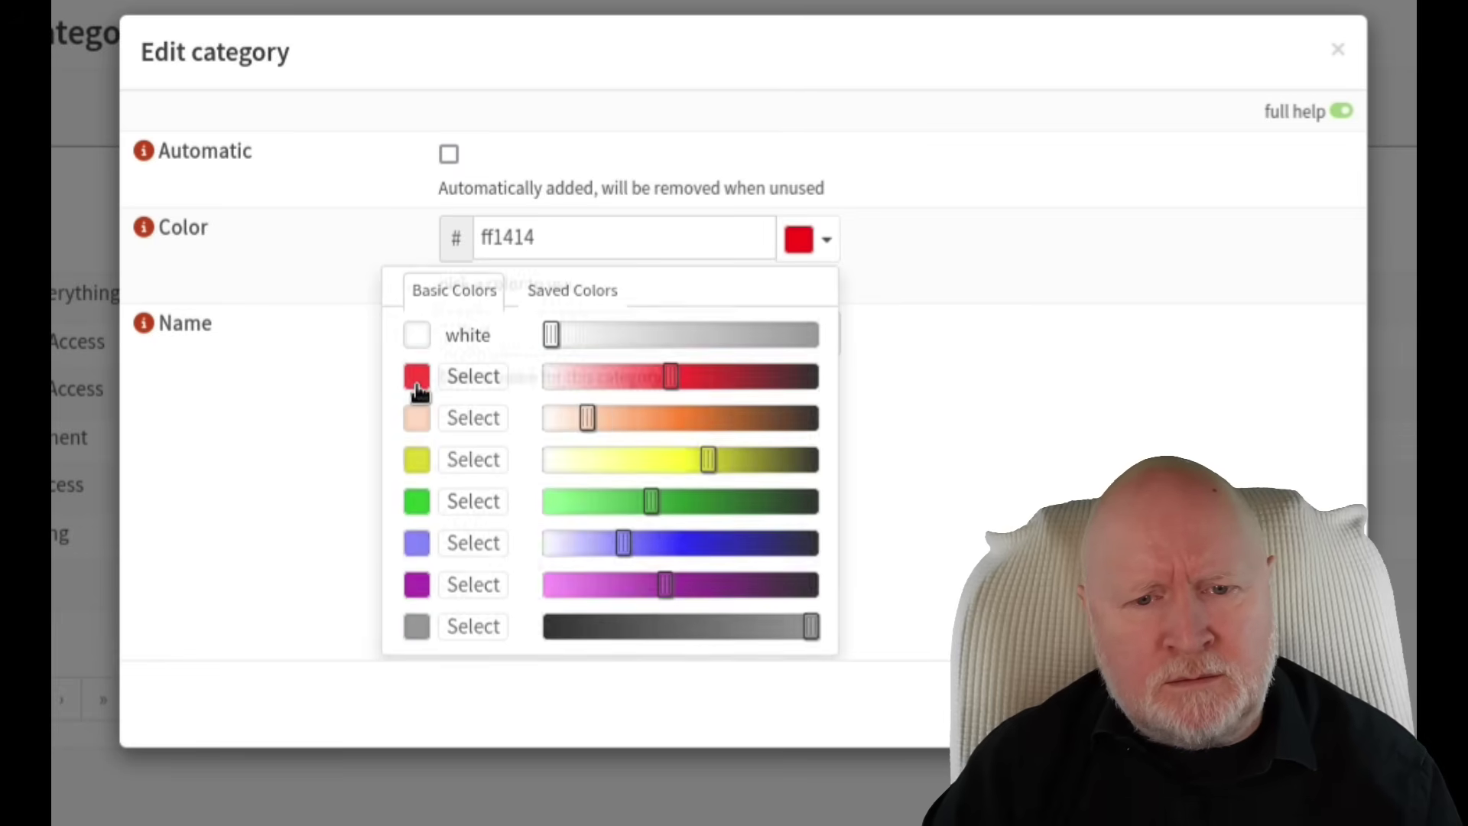
pyautogui.click(827, 242)
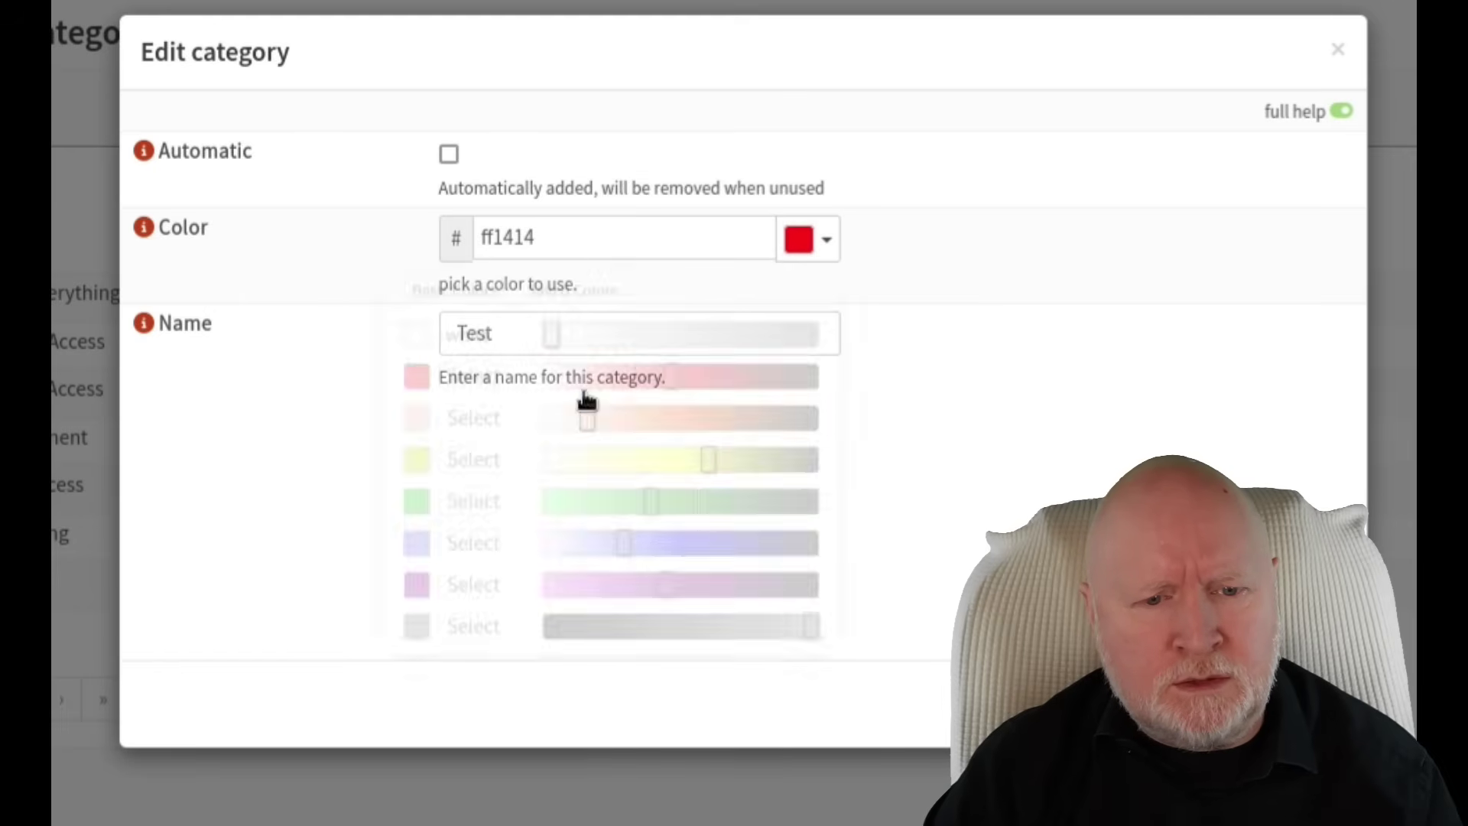
pyautogui.click(425, 513)
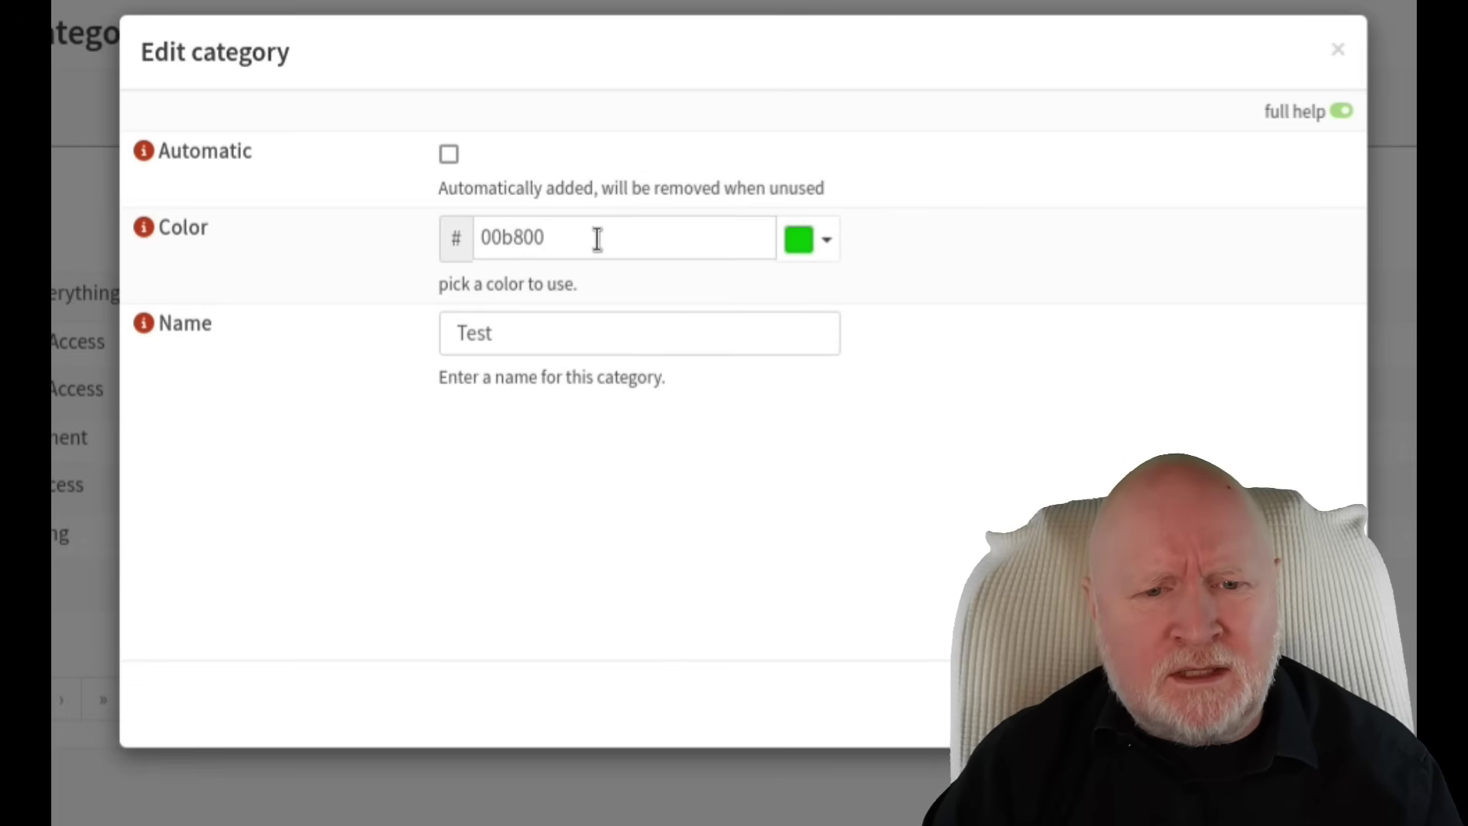
pyautogui.click(621, 234)
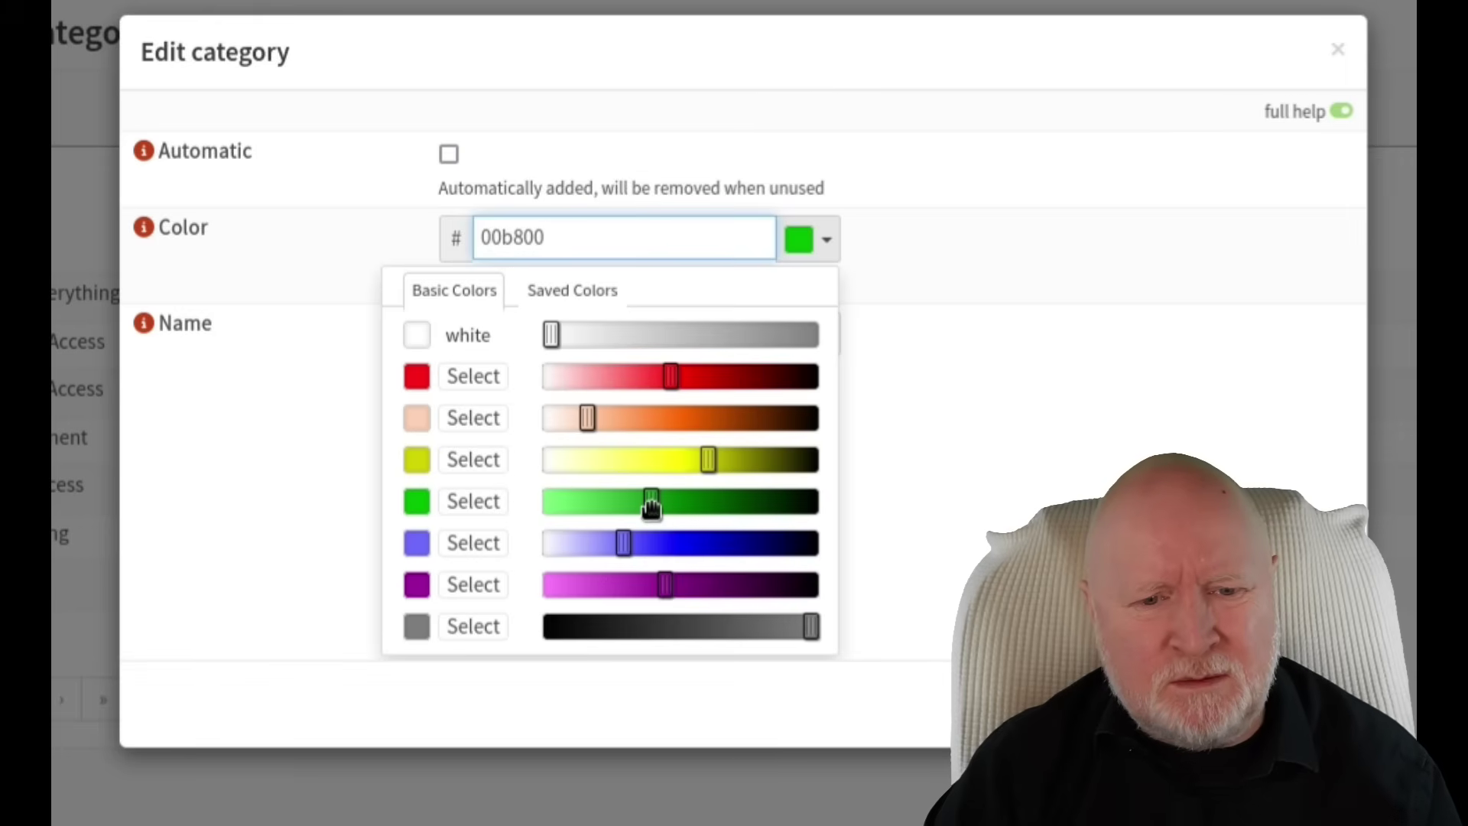
pyautogui.moveTo(650, 502); pyautogui.dragTo(644, 545)
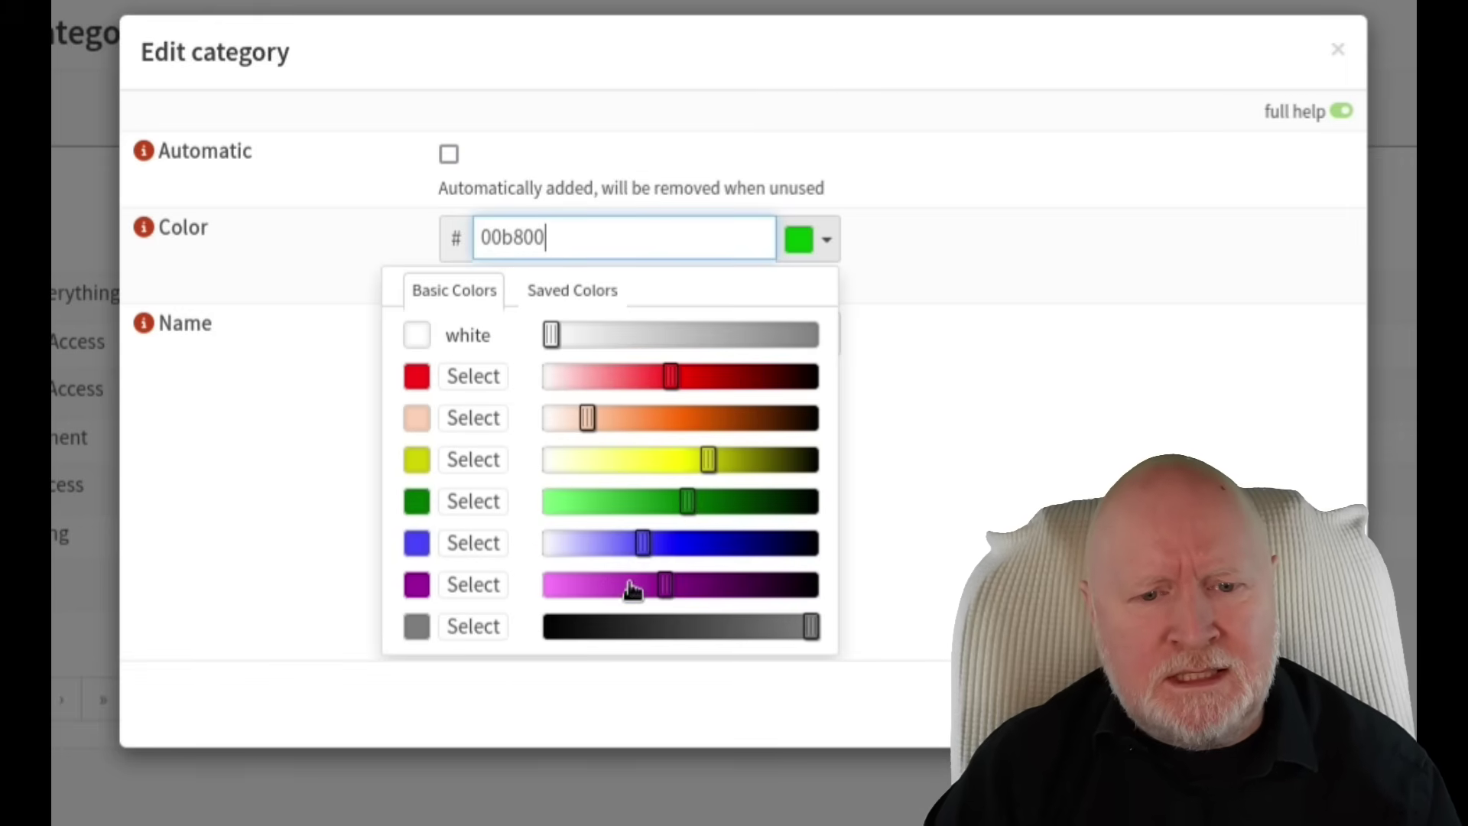
pyautogui.moveTo(653, 564); pyautogui.dragTo(531, 564)
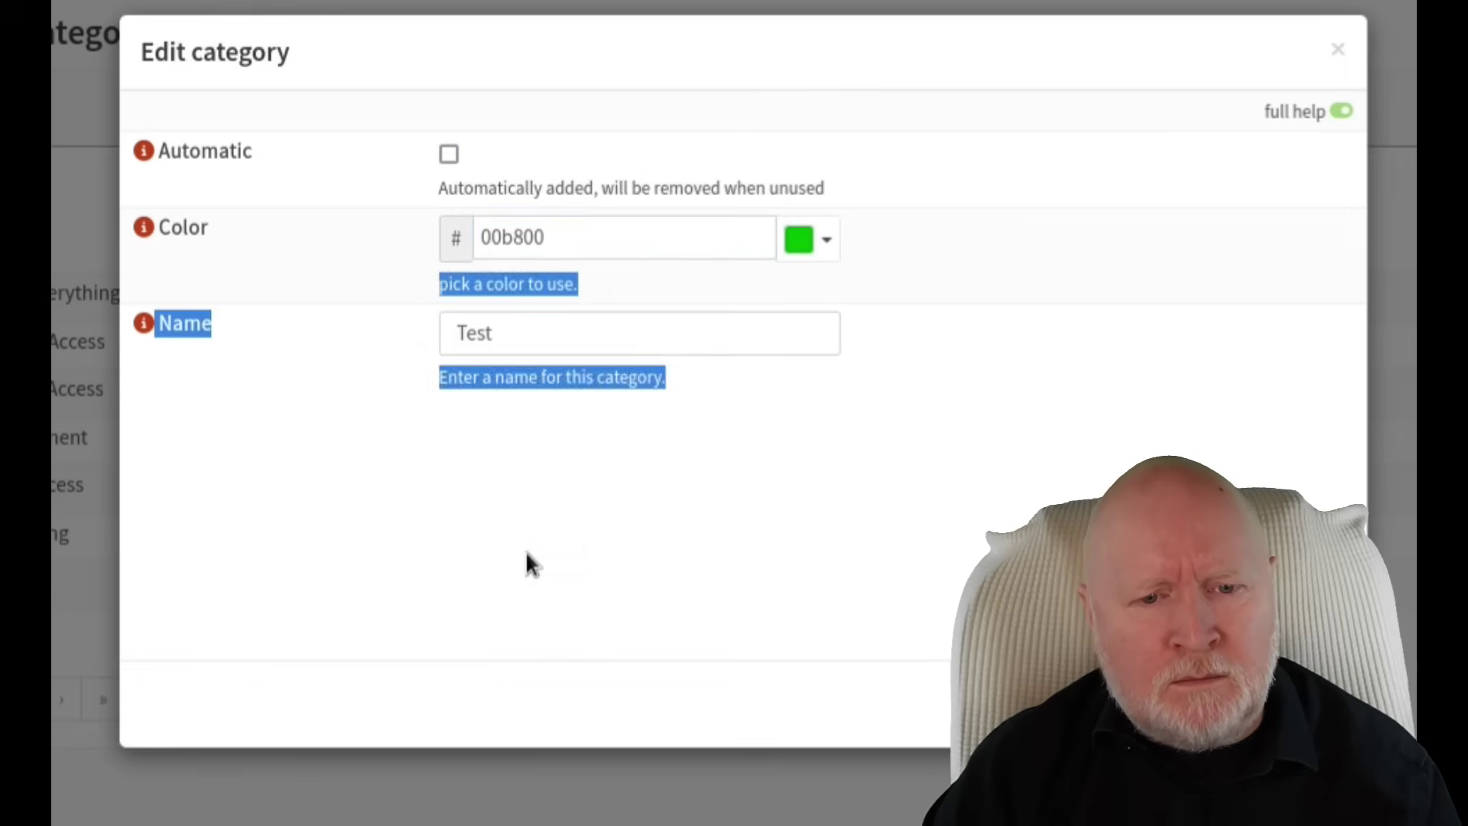
pyautogui.click(520, 518)
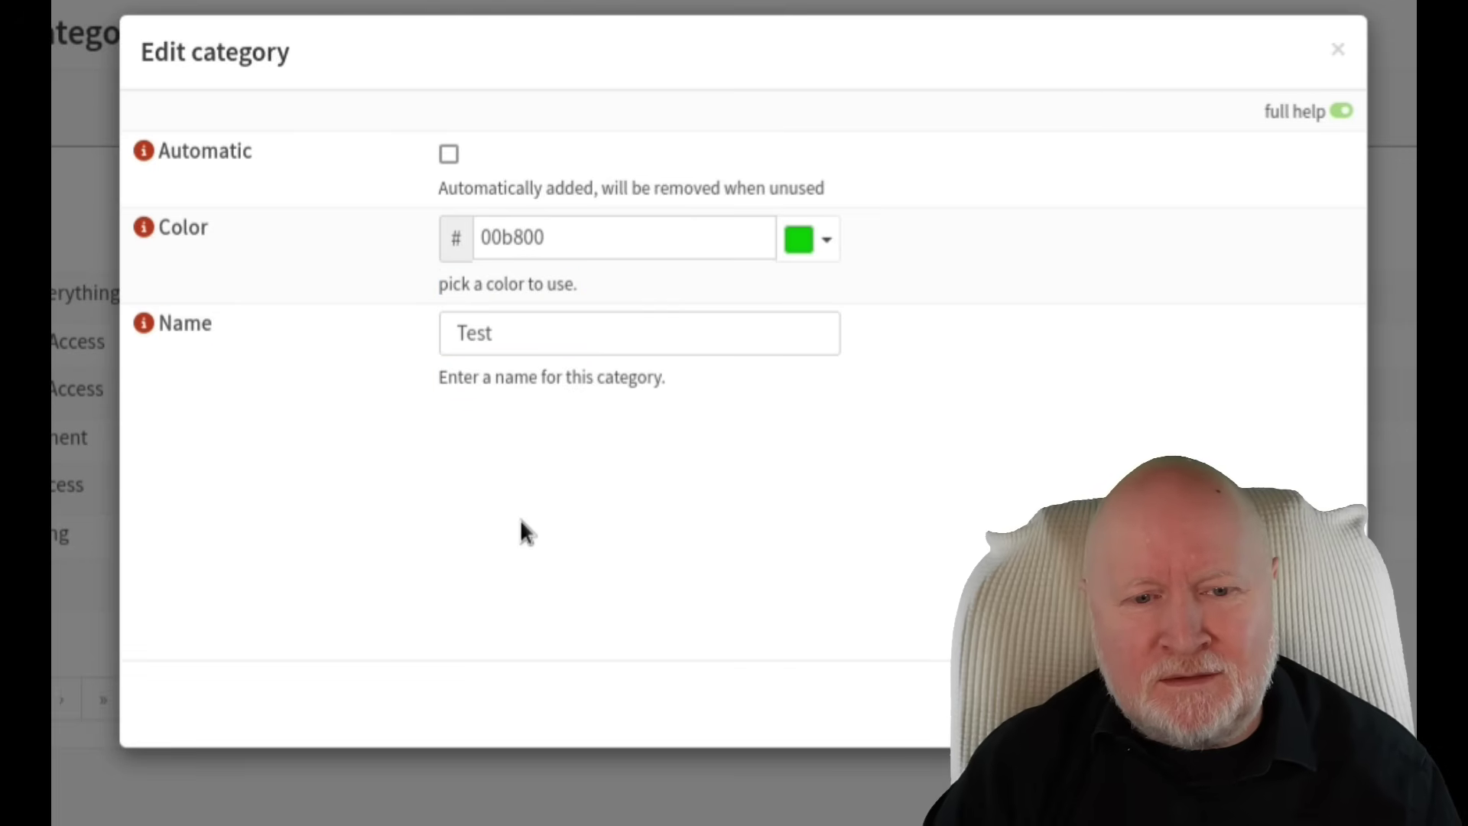
# Try a pink shade, then settle on the near-white orange tint fff6f0.
pyautogui.click(635, 241)
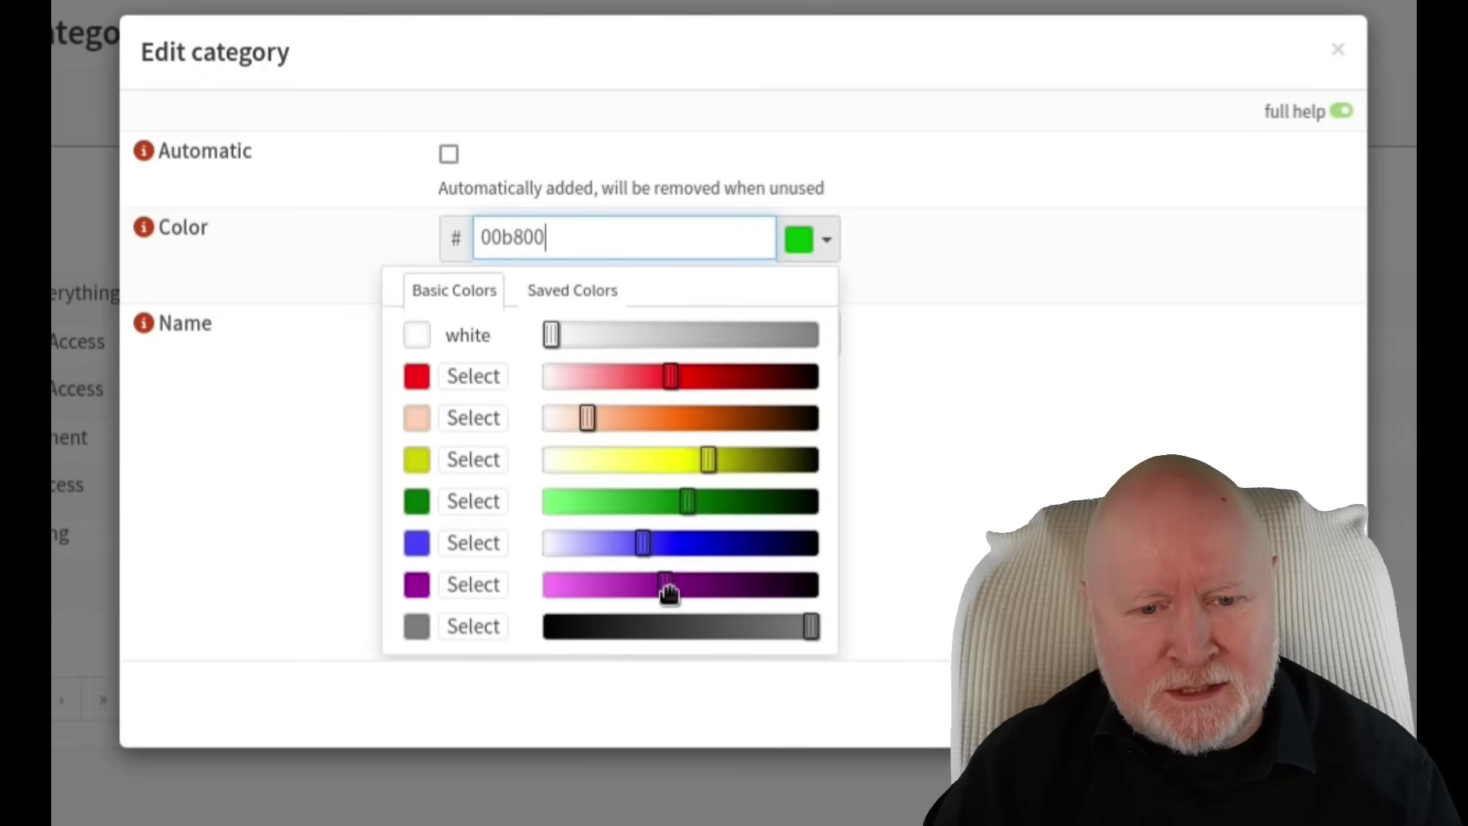
pyautogui.moveTo(669, 587); pyautogui.dragTo(517, 593)
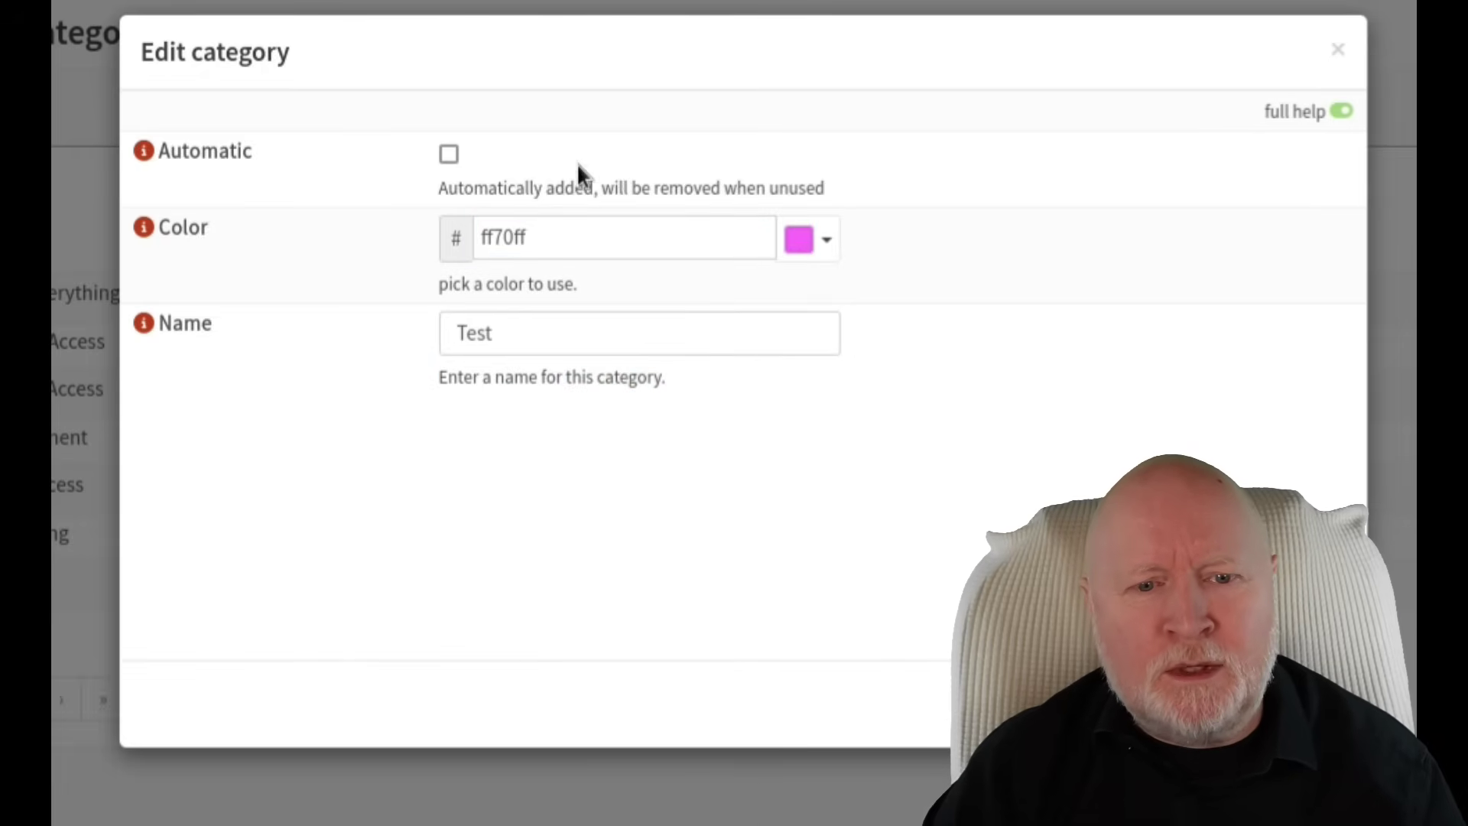
pyautogui.click(571, 237)
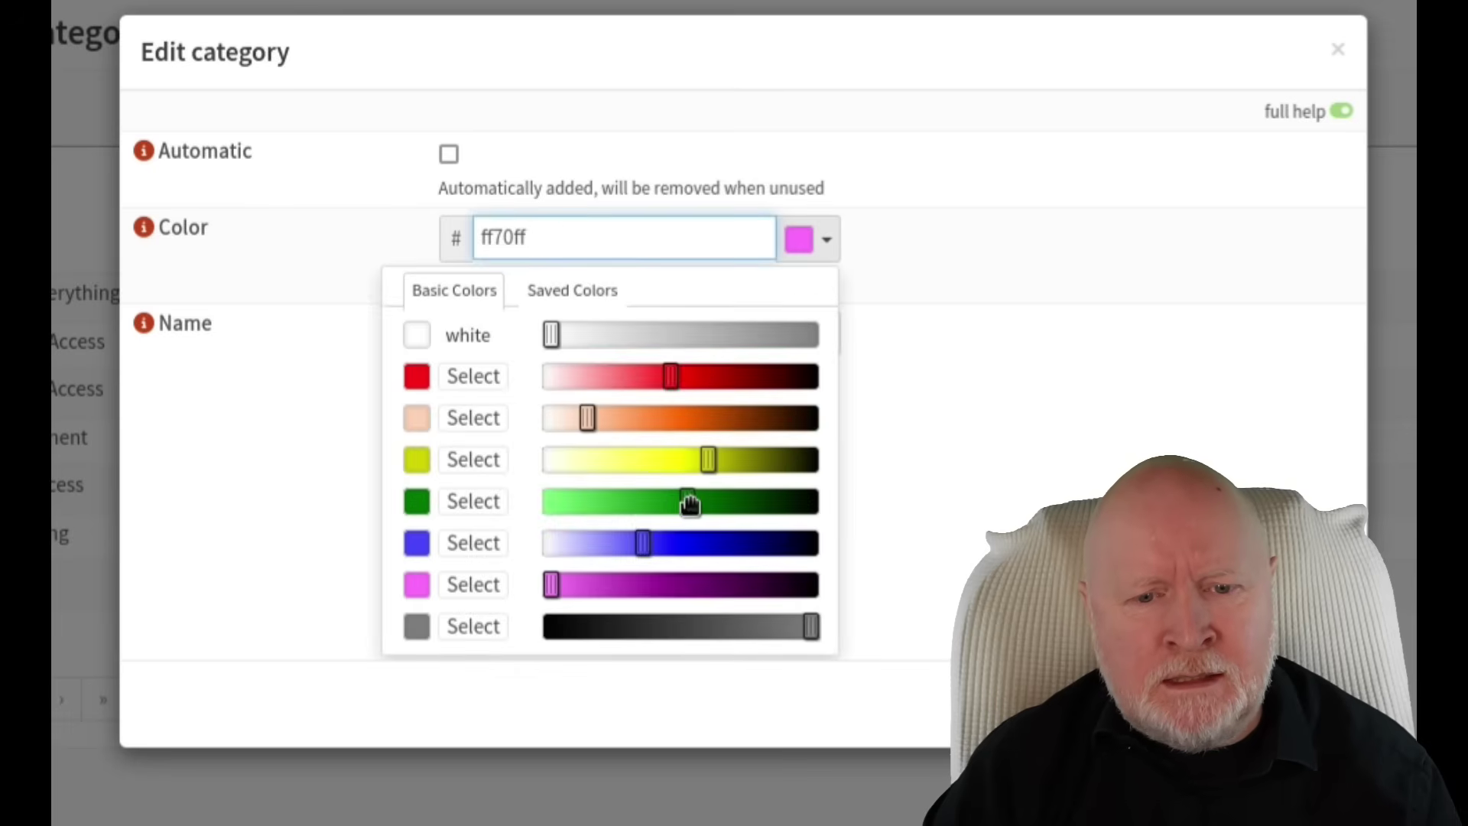
pyautogui.moveTo(690, 503); pyautogui.dragTo(809, 503)
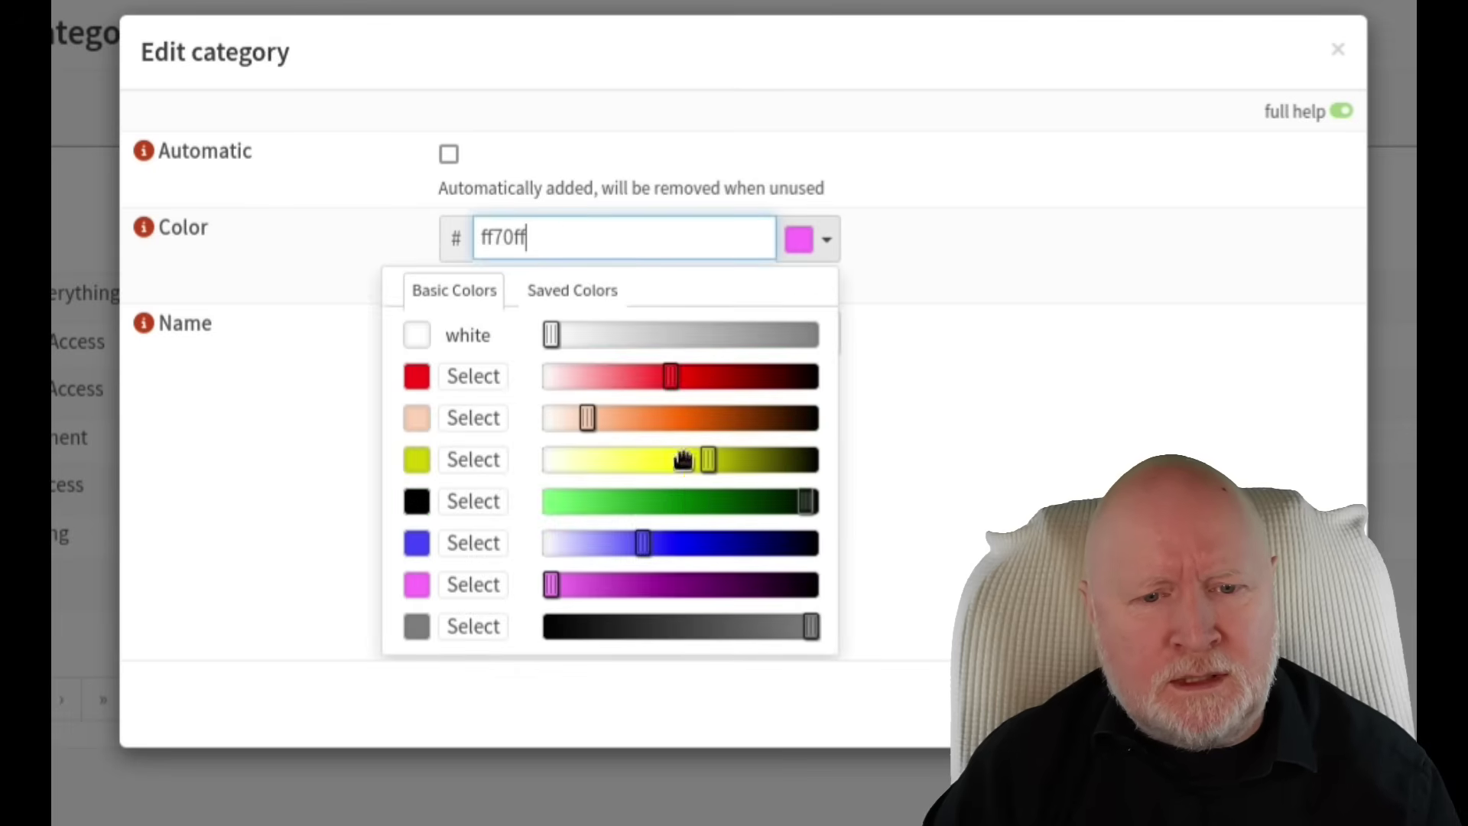
pyautogui.moveTo(612, 418); pyautogui.dragTo(461, 420)
pyautogui.click(468, 419)
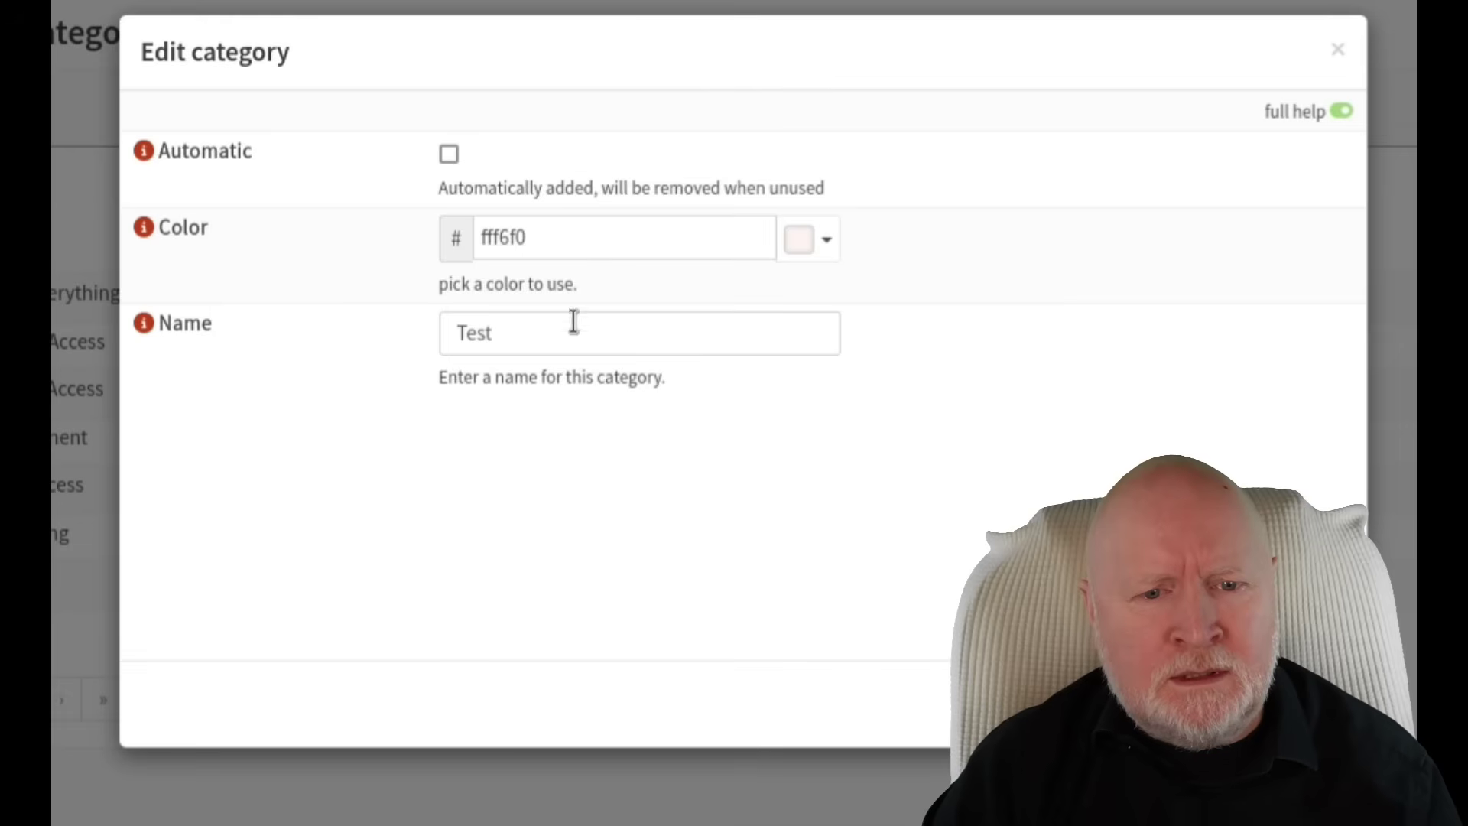
pyautogui.click(584, 239)
pyautogui.click(553, 539)
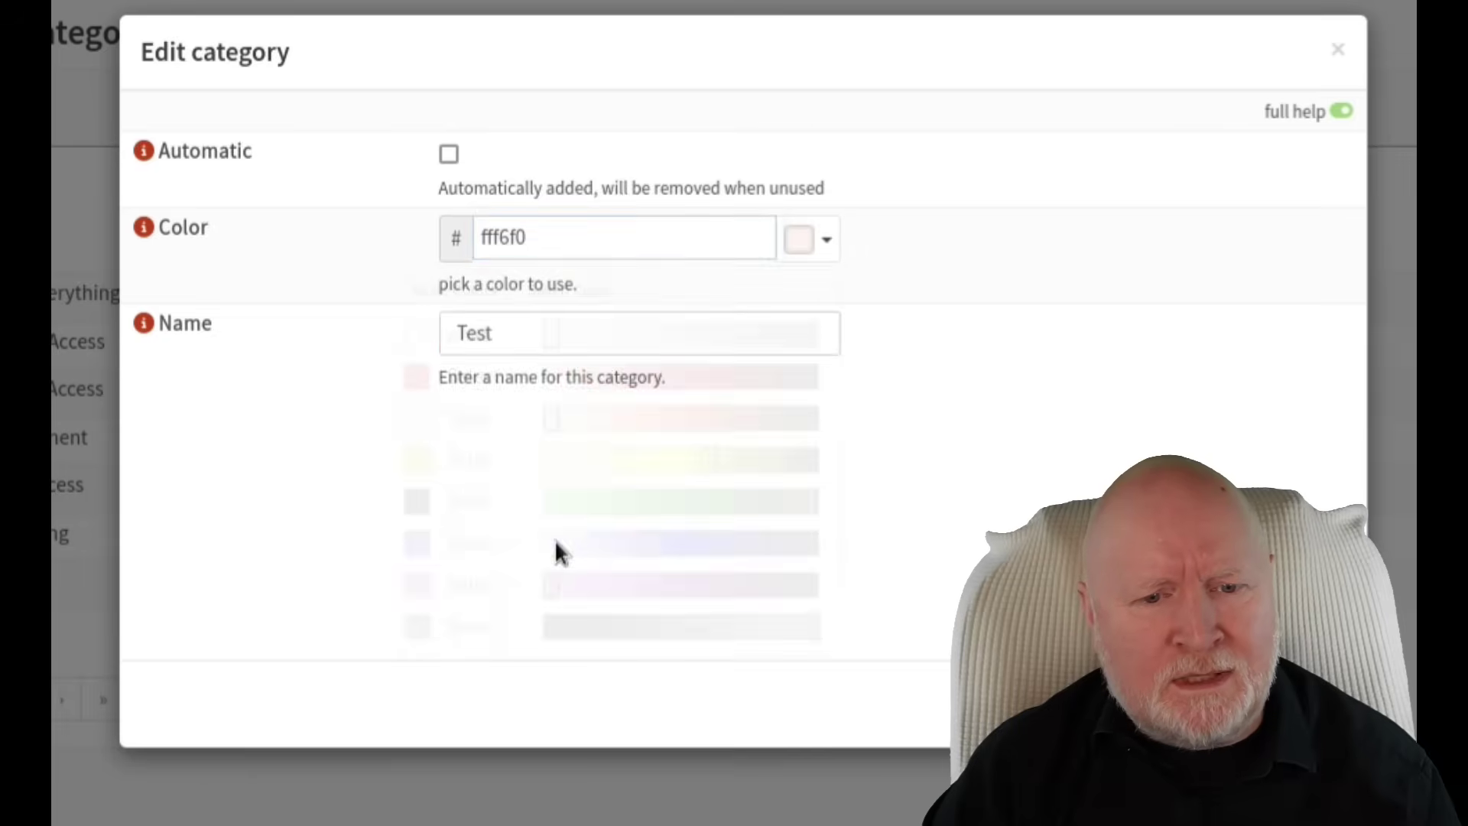
pyautogui.doubleClick(554, 540)
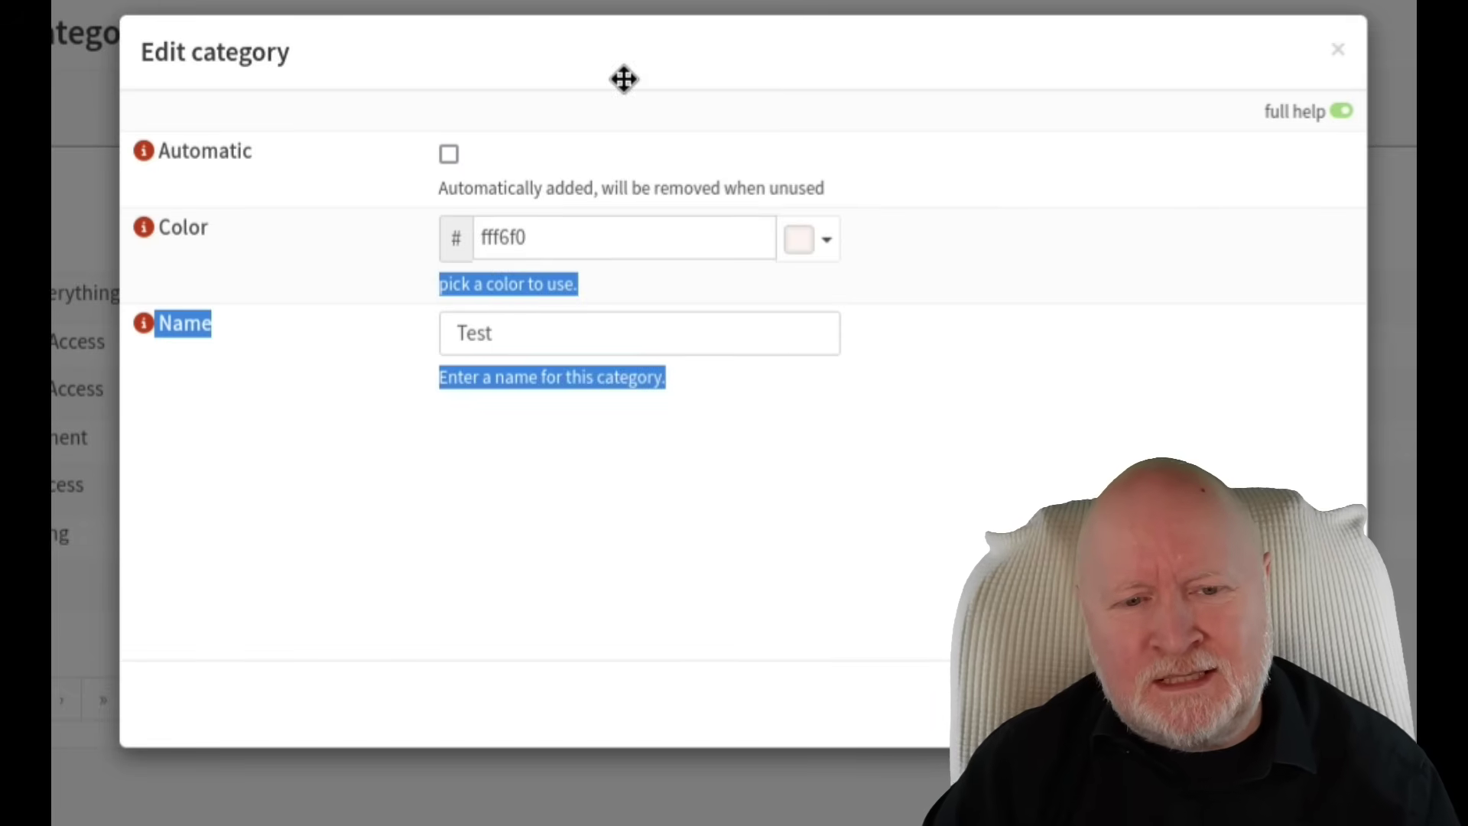
pyautogui.click(650, 557)
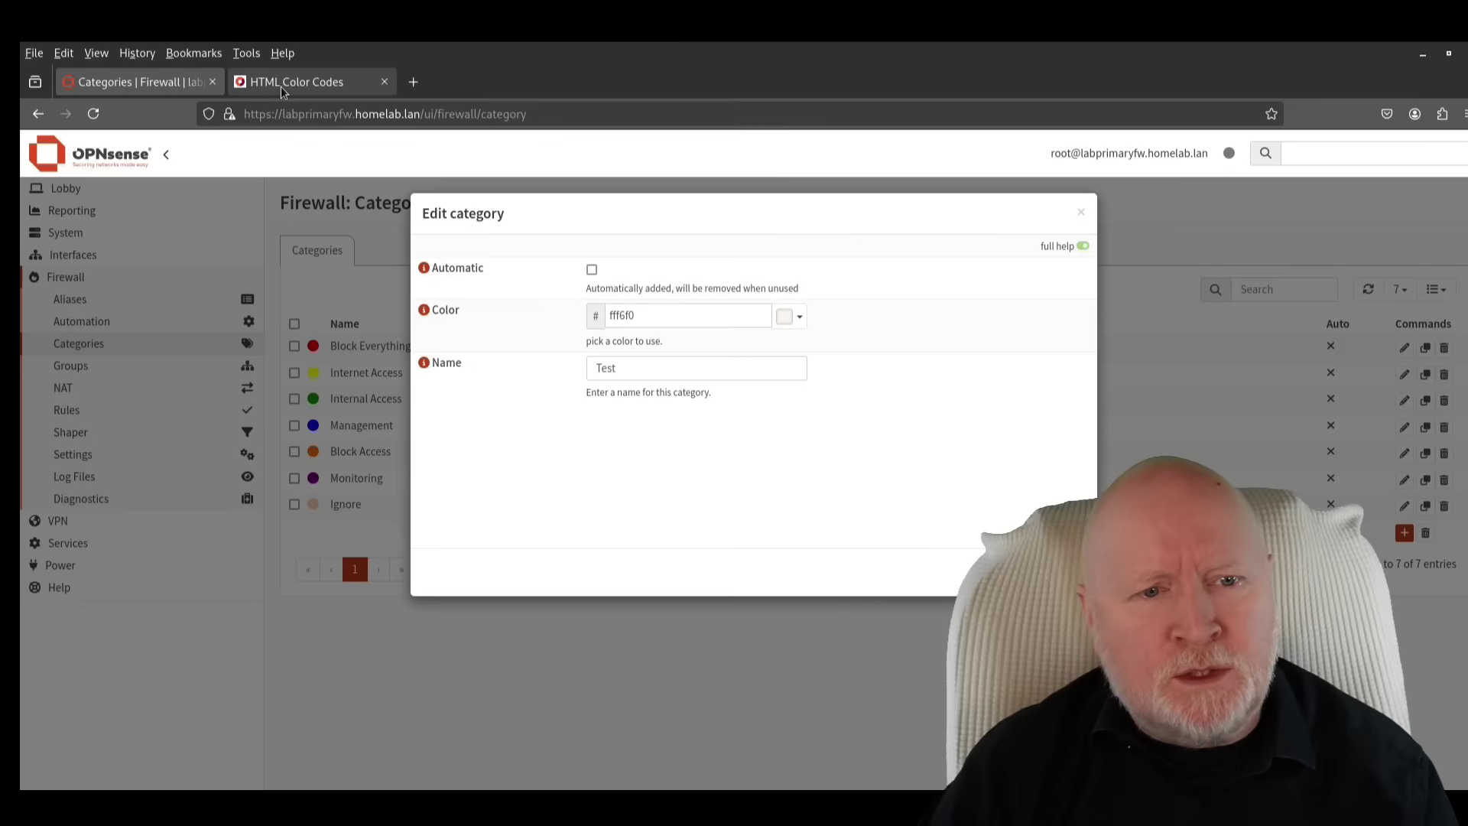
# On HTML Color Codes, shift the picker to cyan 33F9FF and copy that hex code.
pyautogui.click(282, 86)
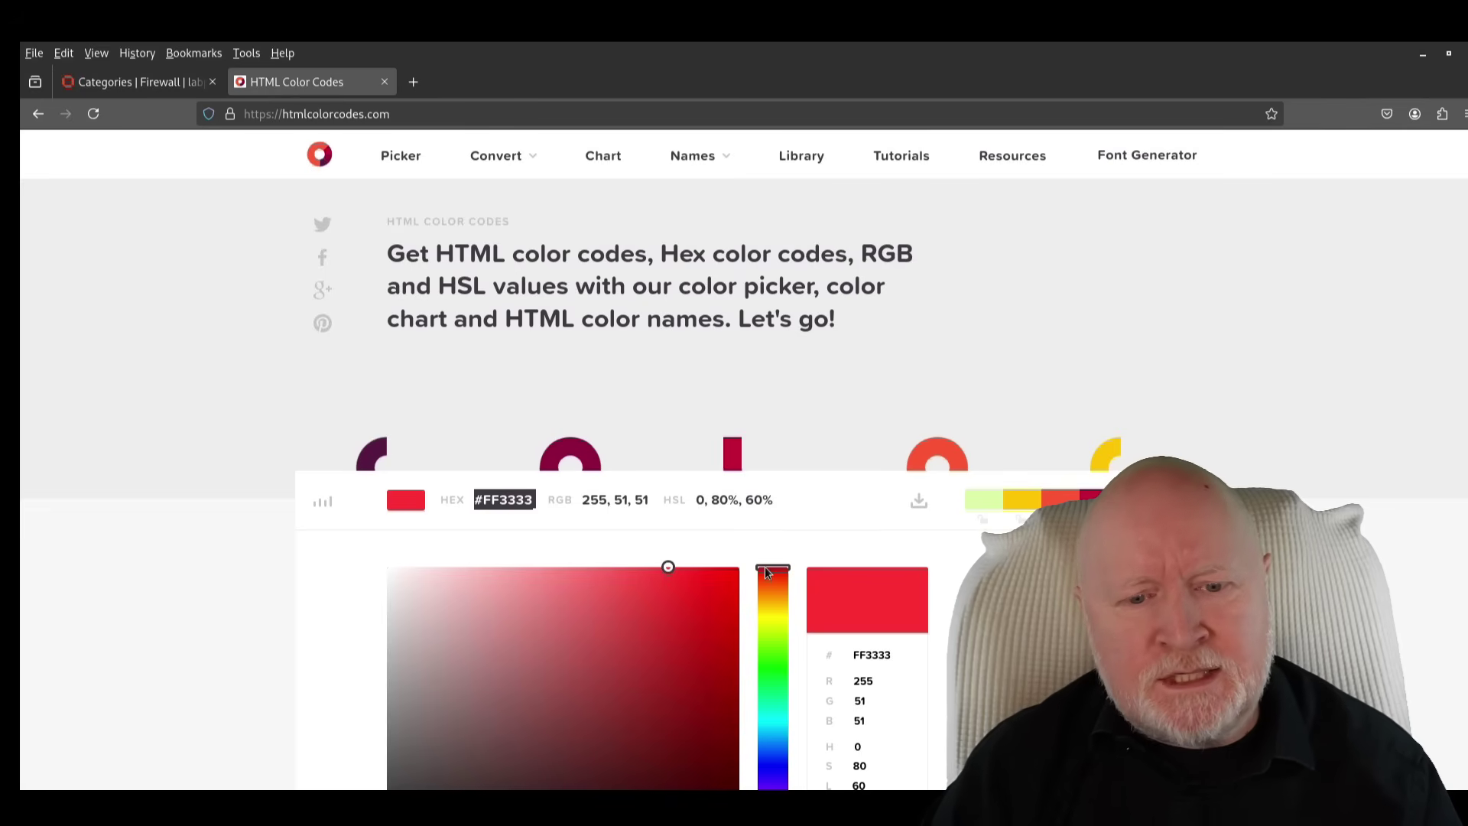
pyautogui.moveTo(765, 572); pyautogui.dragTo(772, 724)
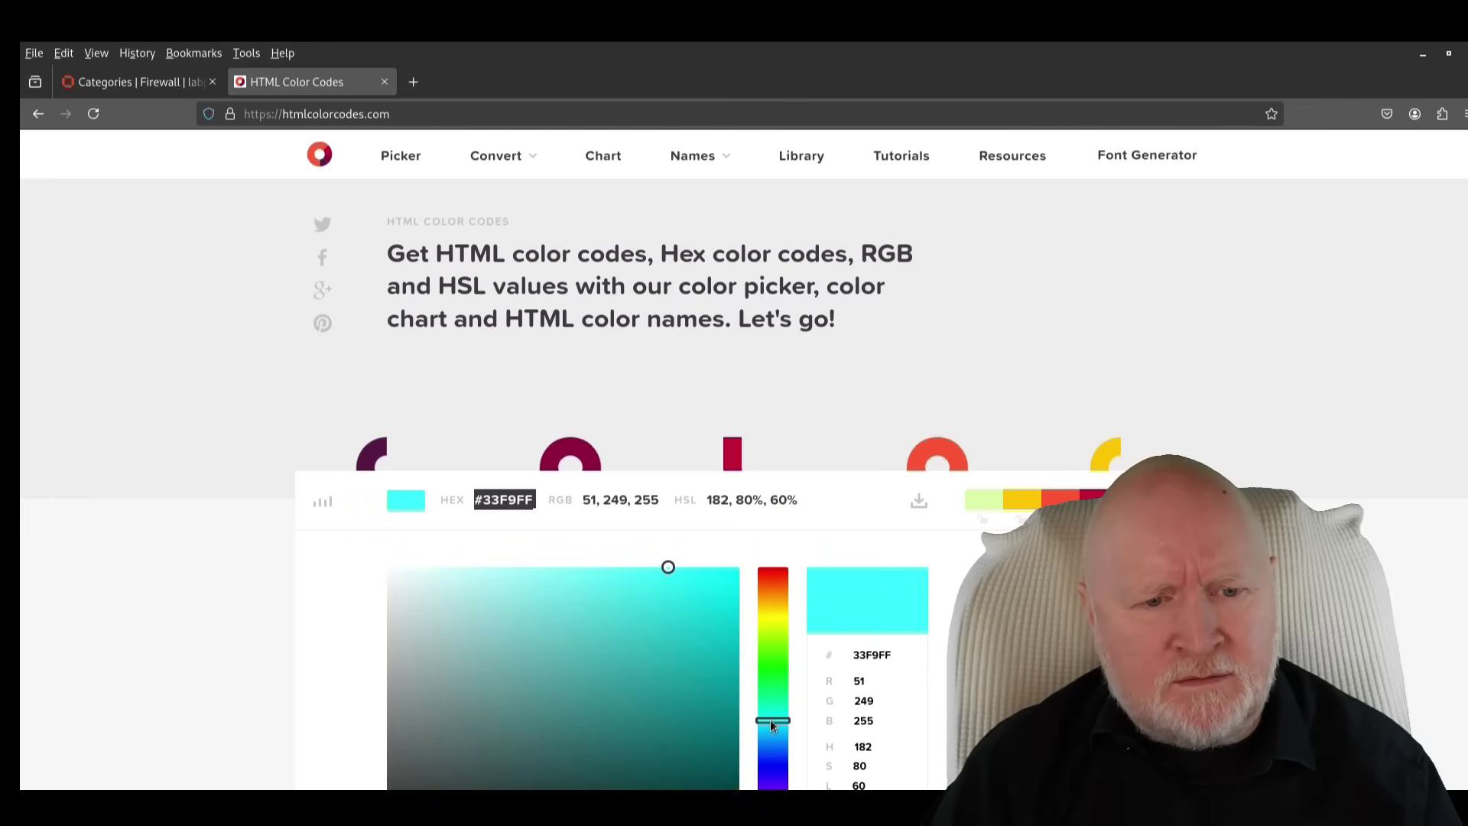
pyautogui.moveTo(535, 500); pyautogui.dragTo(486, 505)
pyautogui.rightClick(505, 501)
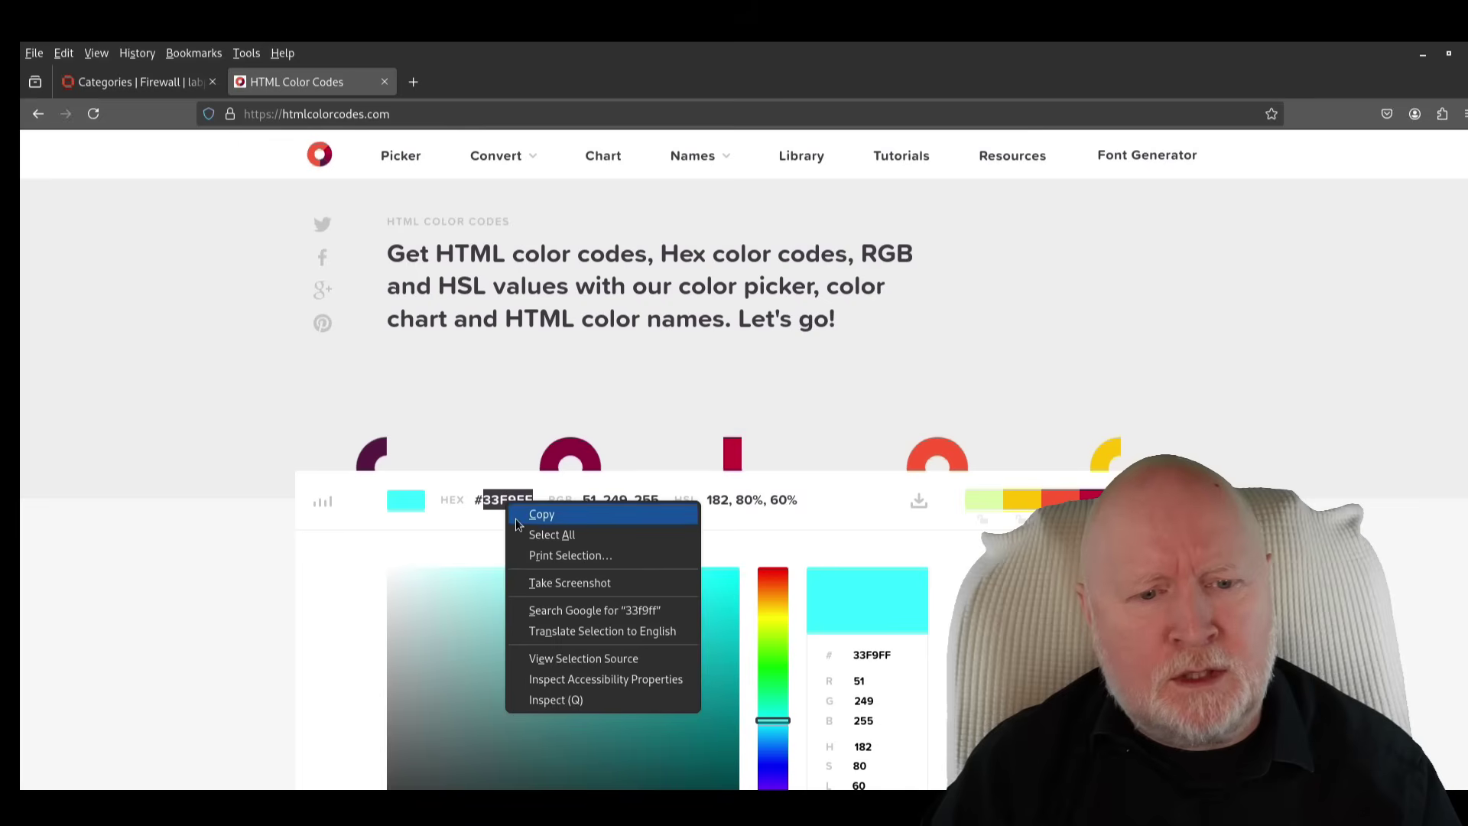
pyautogui.click(523, 522)
# Replace the colour with 33f9ff, save the Test category, and check both categories pages.
pyautogui.click(138, 82)
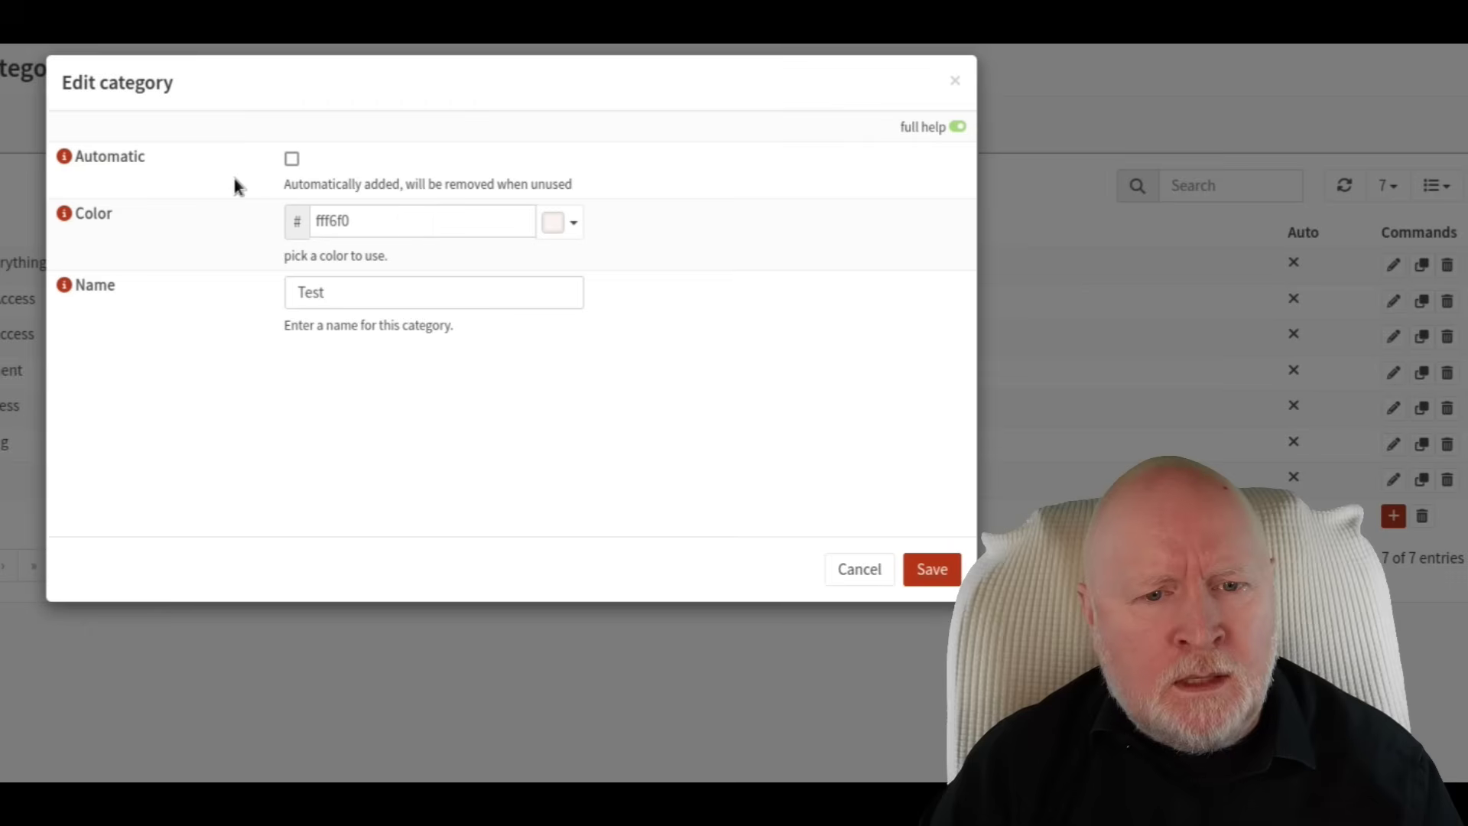
pyautogui.click(431, 232)
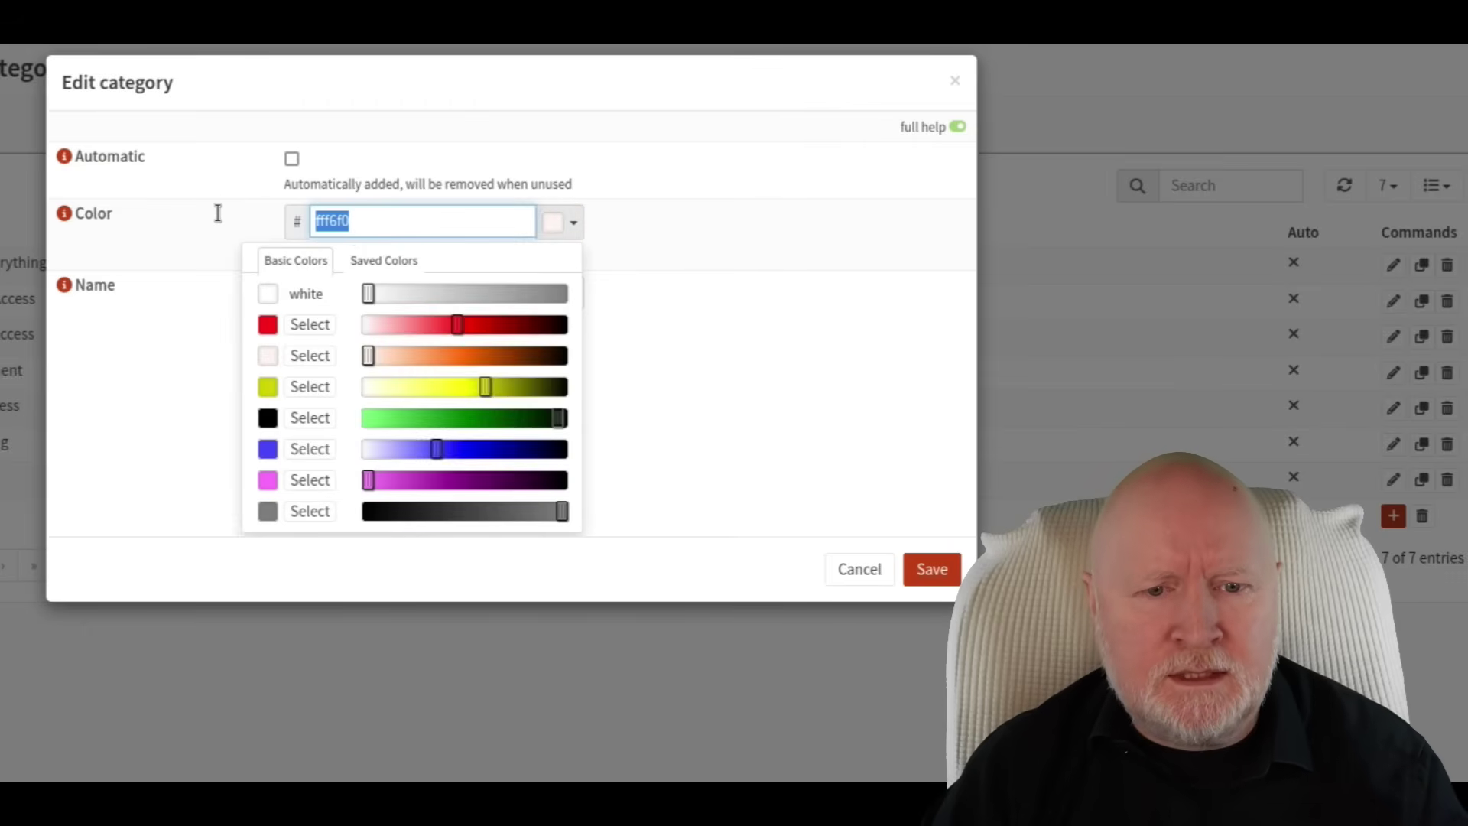
pyautogui.hotkey('ctrl', 'v')
pyautogui.click(218, 221)
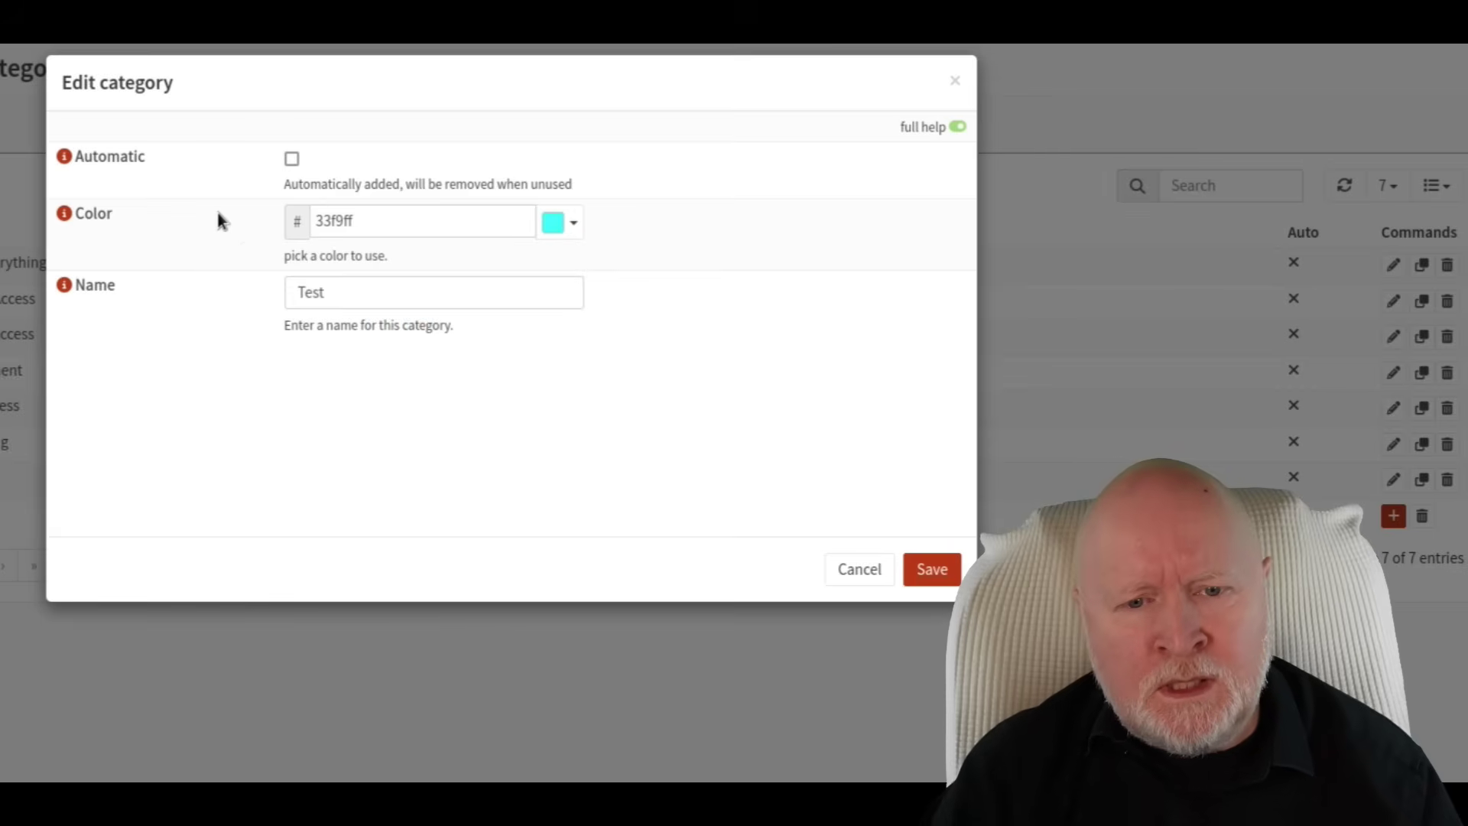
pyautogui.click(941, 578)
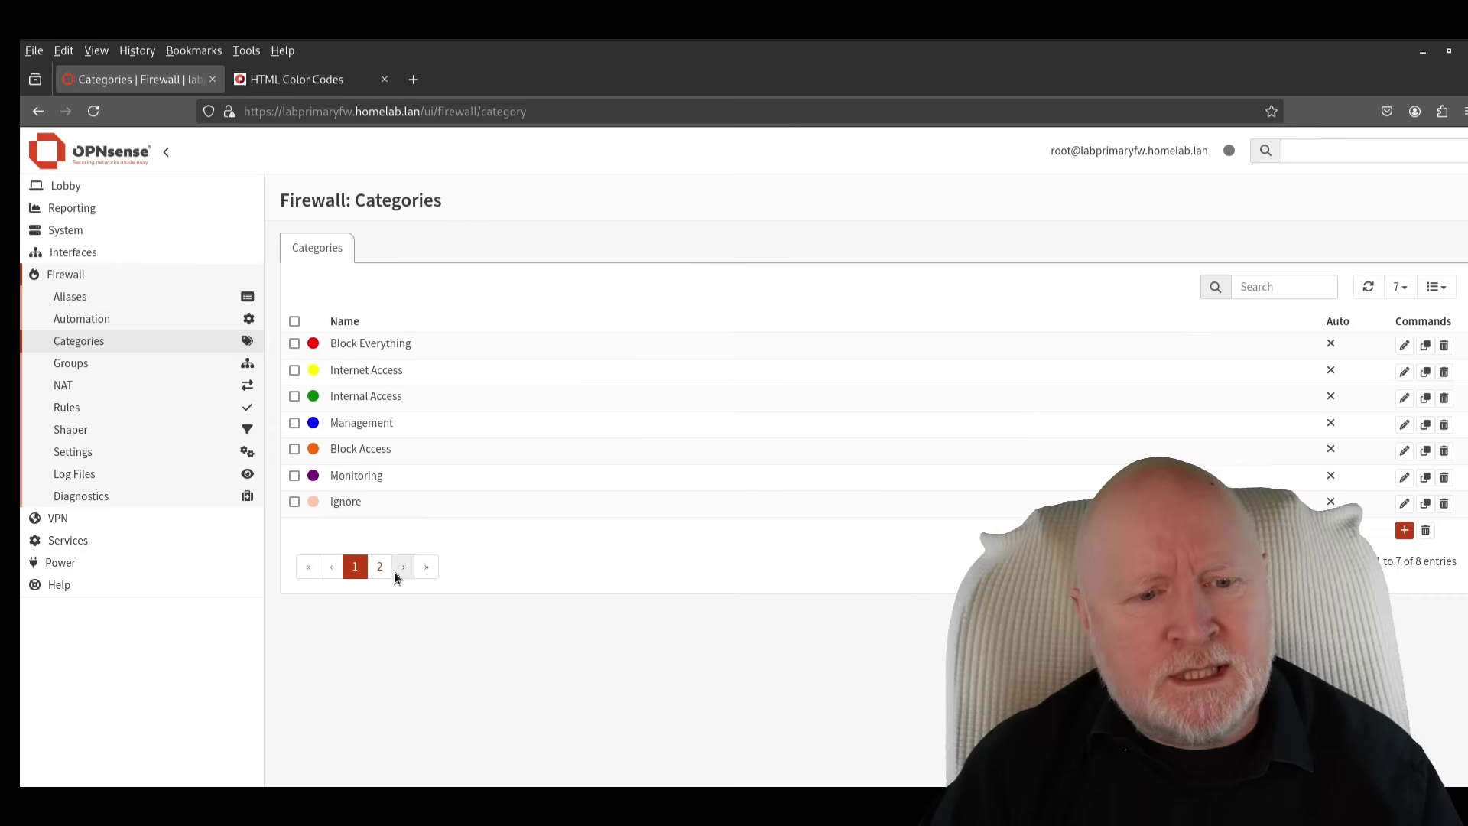
pyautogui.click(382, 567)
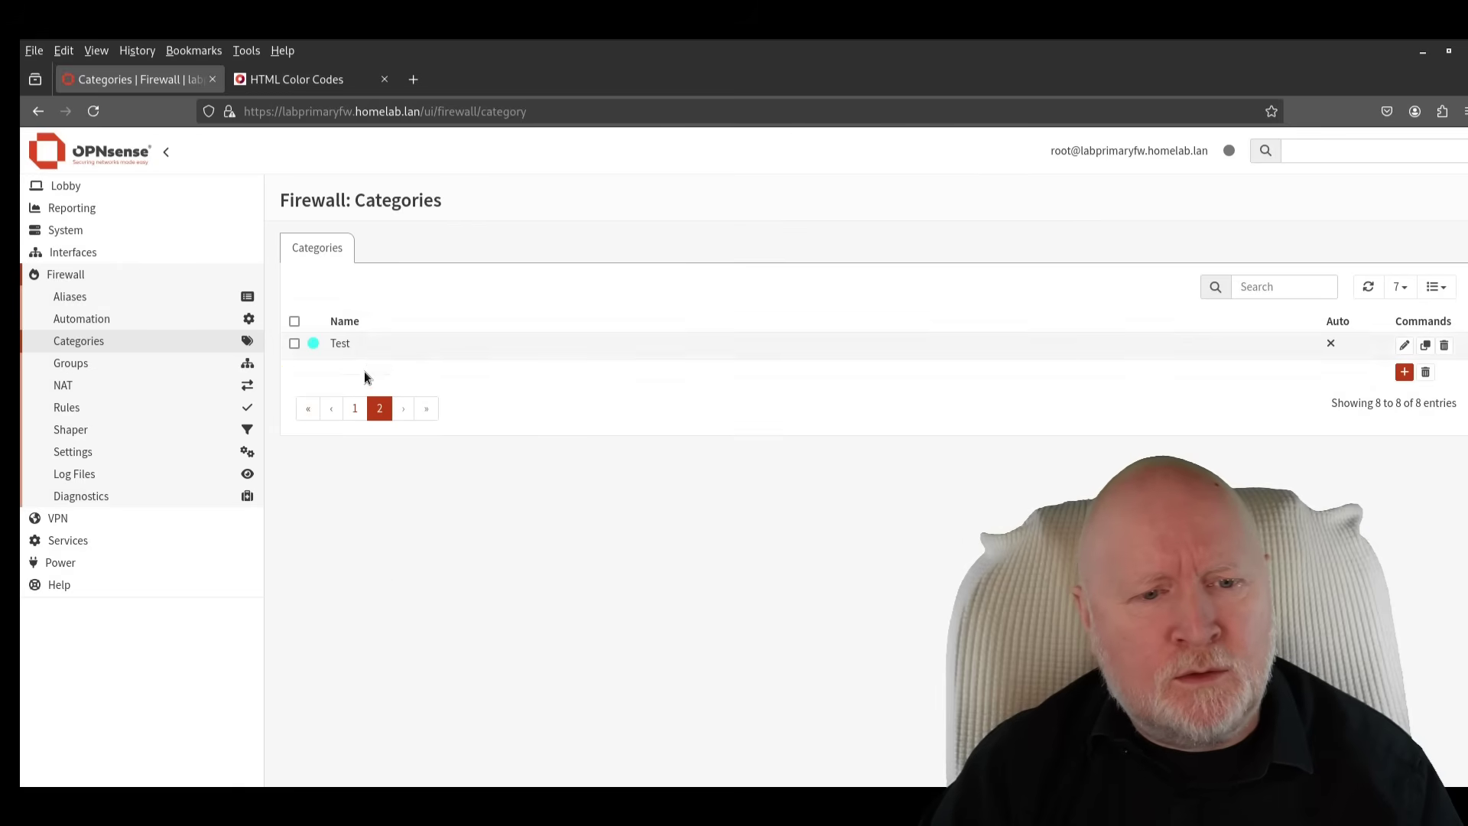
pyautogui.click(354, 409)
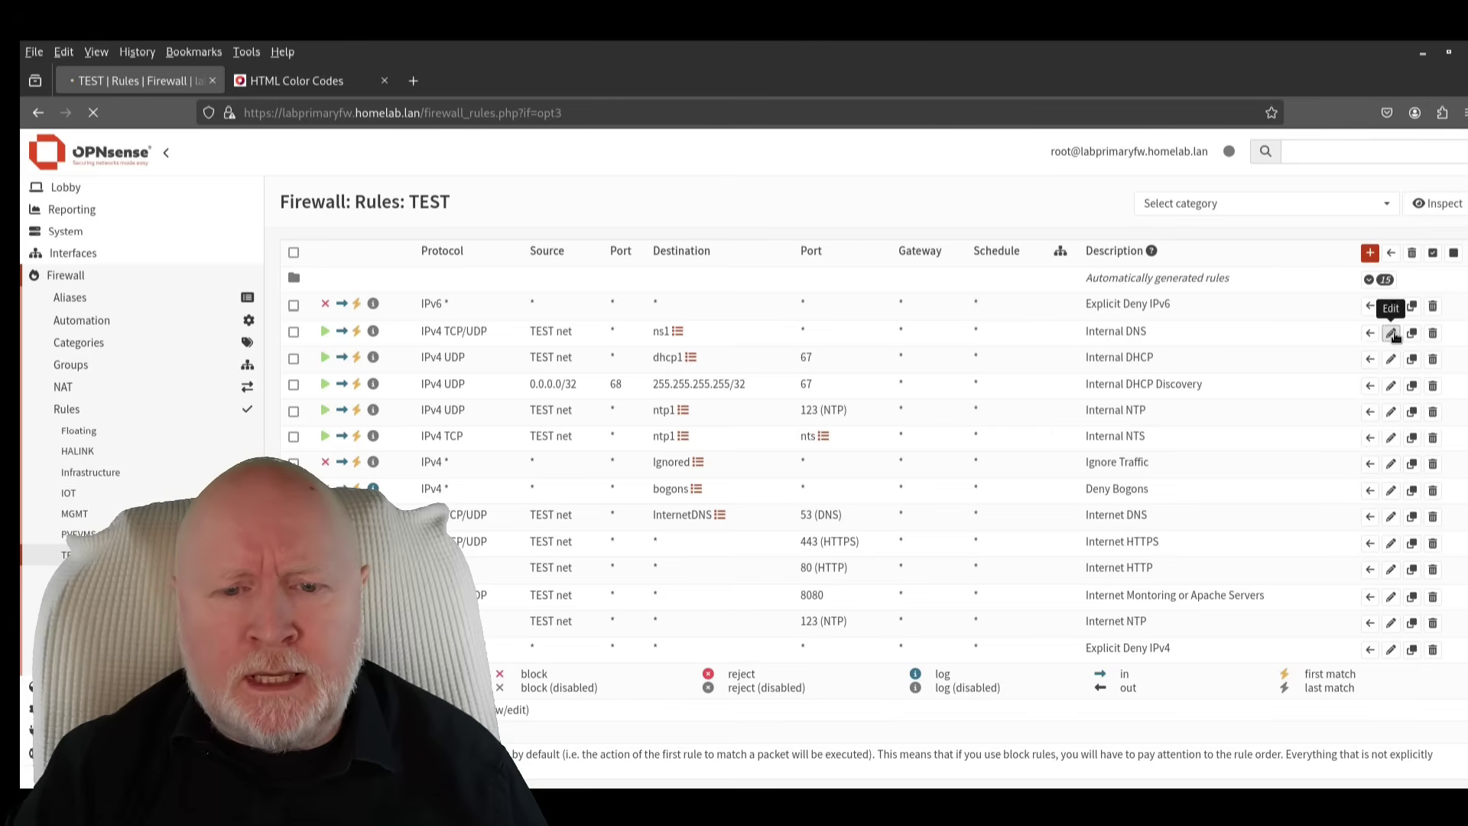
# Tag the Internal DNS rule with the Internal Access category and save it.
pyautogui.scroll(-8, 1071, 557)
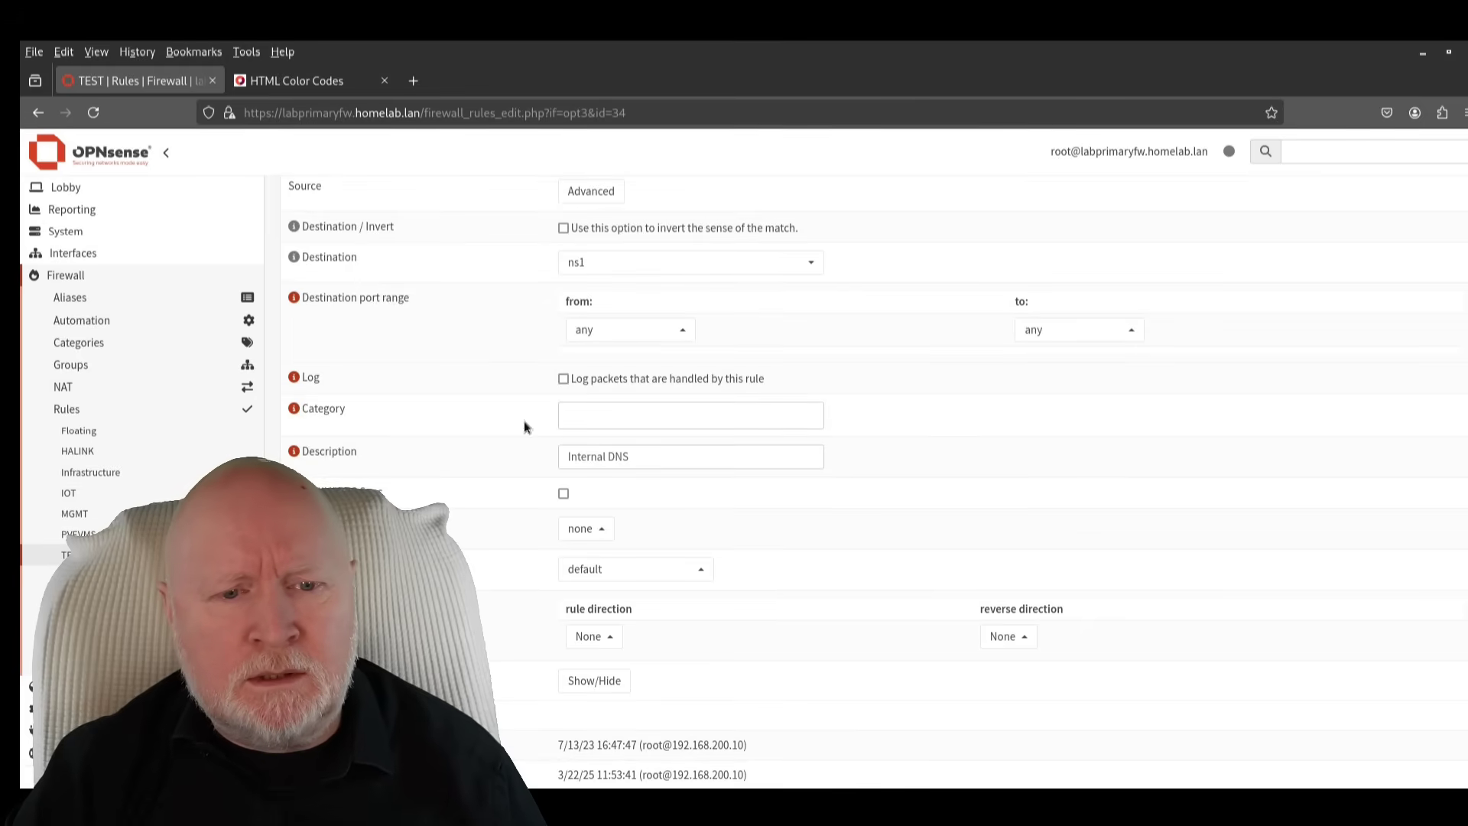
pyautogui.click(627, 411)
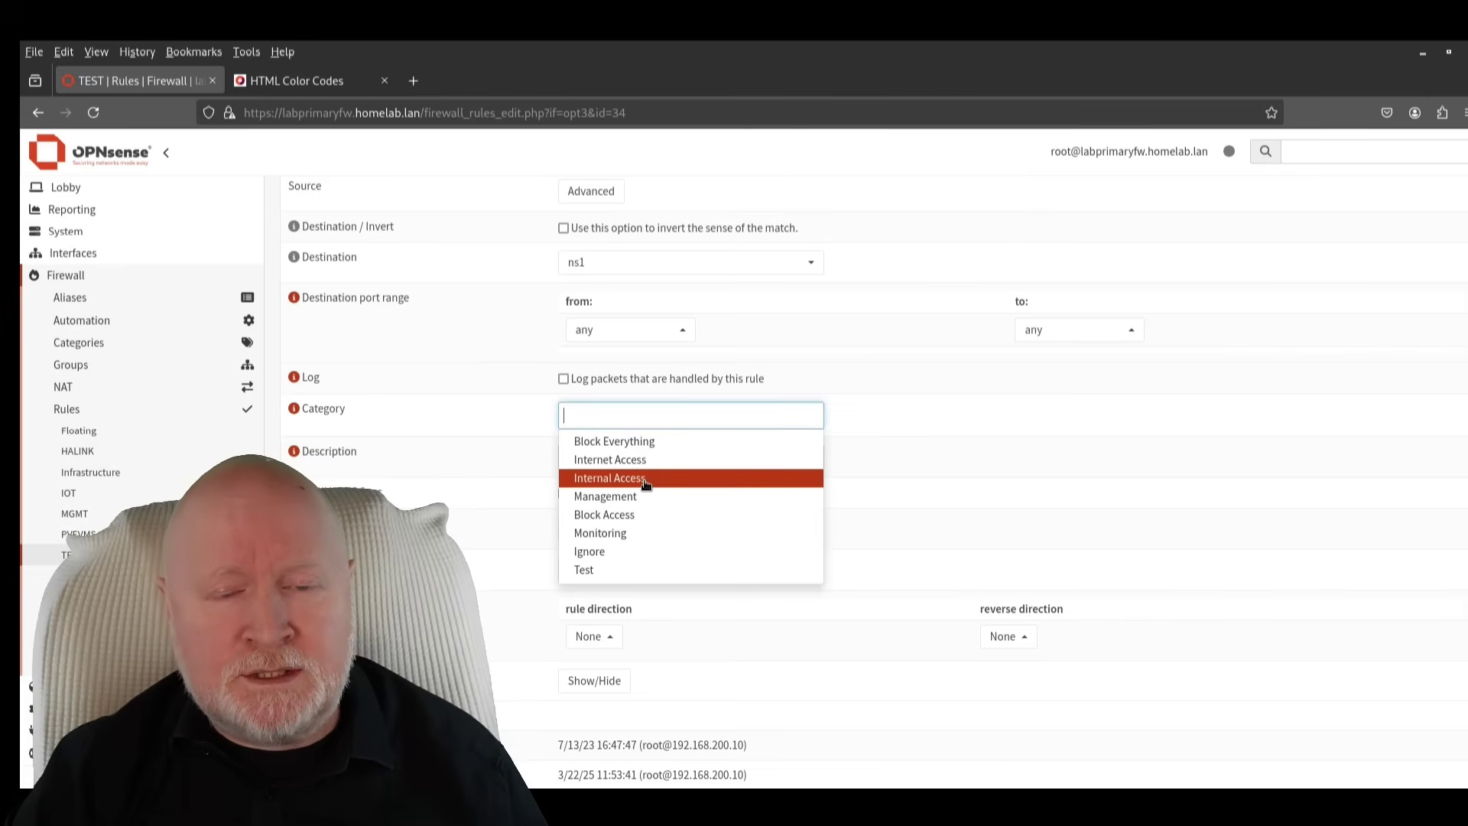
pyautogui.click(592, 485)
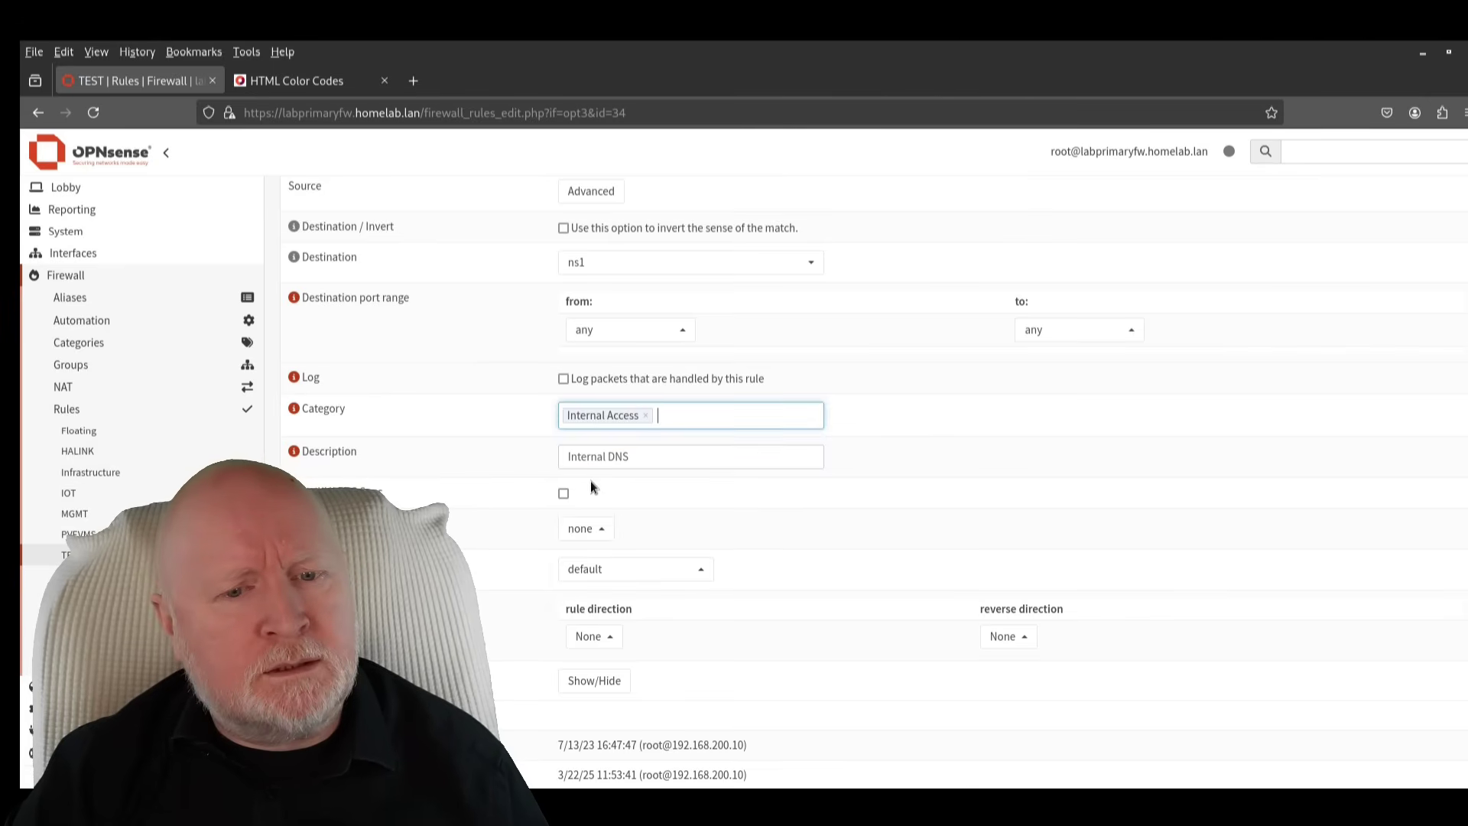
pyautogui.click(749, 418)
pyautogui.click(1026, 442)
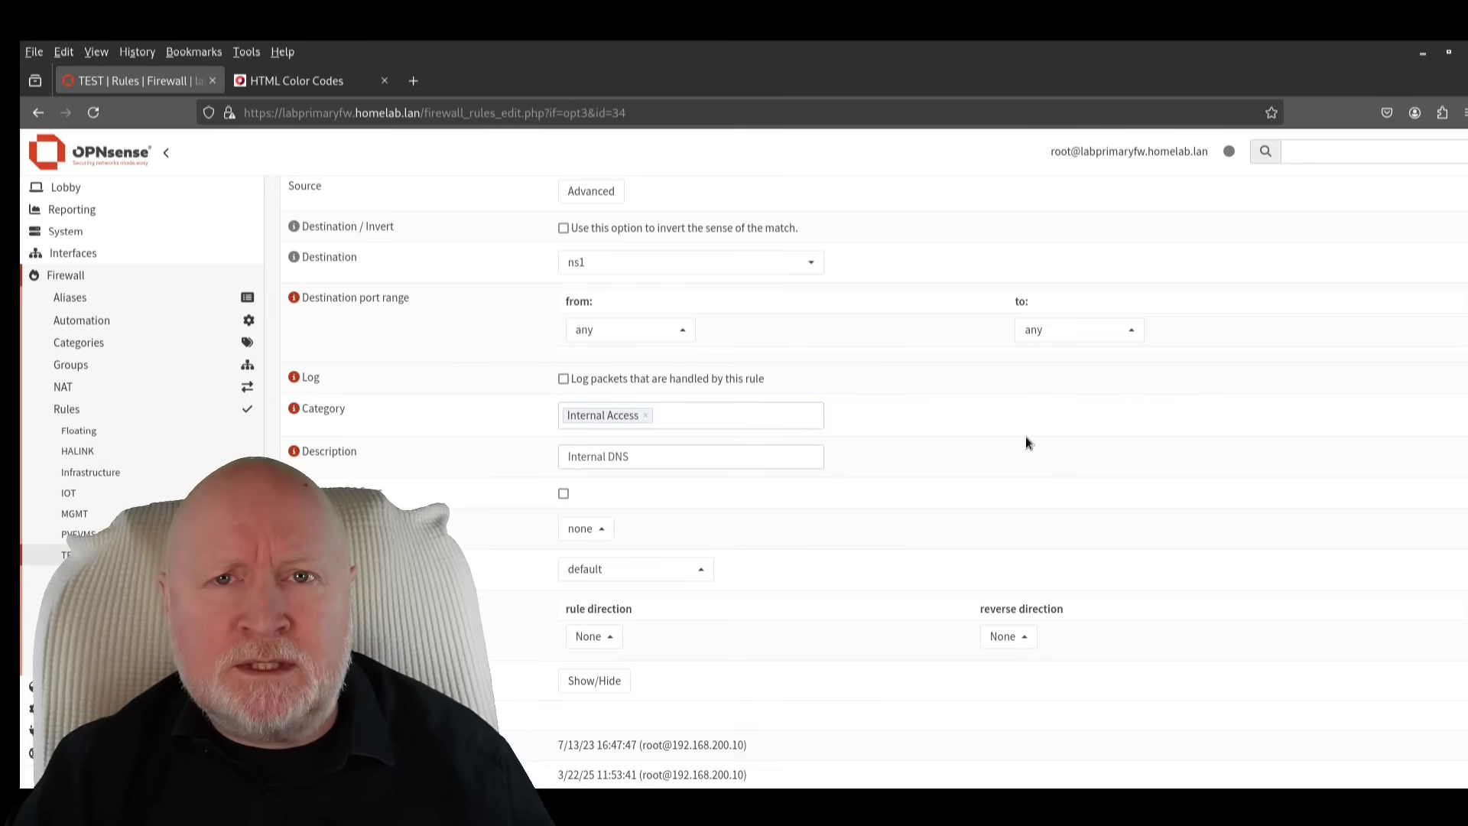
pyautogui.scroll(-1, 971, 623)
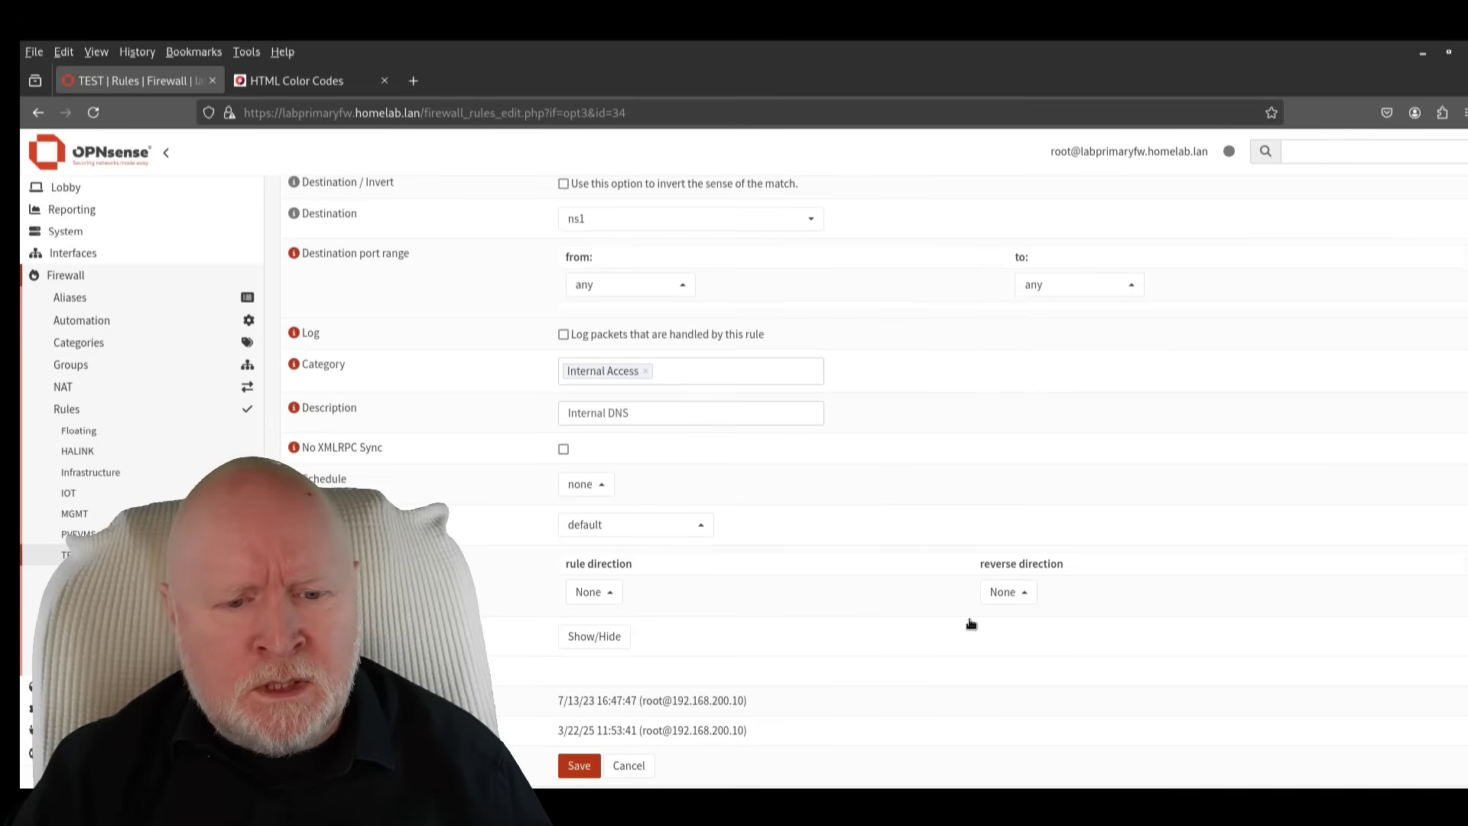
pyautogui.click(580, 766)
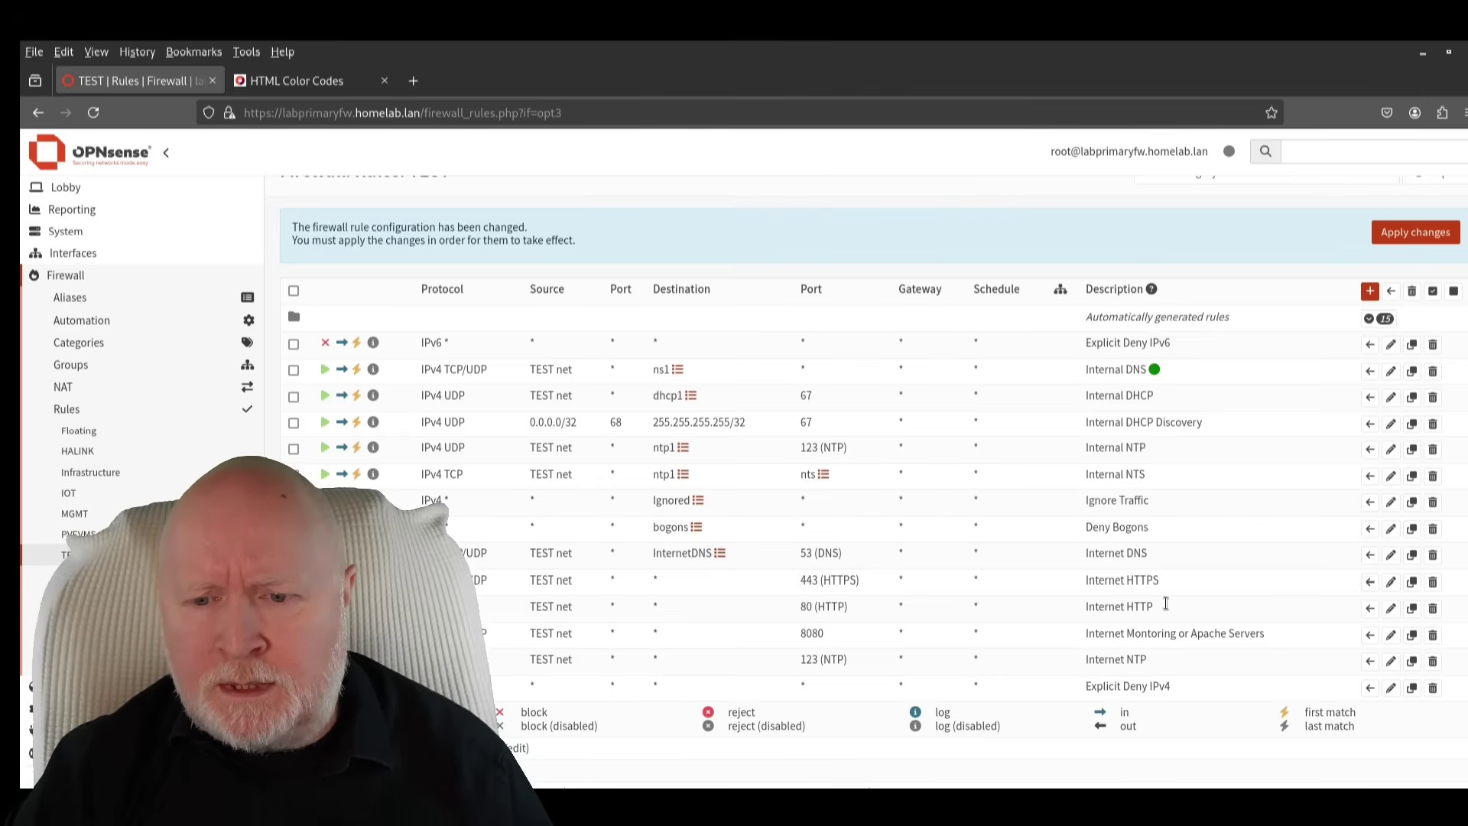
# Tag the Internet DNS rule with the Internet Access category and save it.
pyautogui.click(1391, 557)
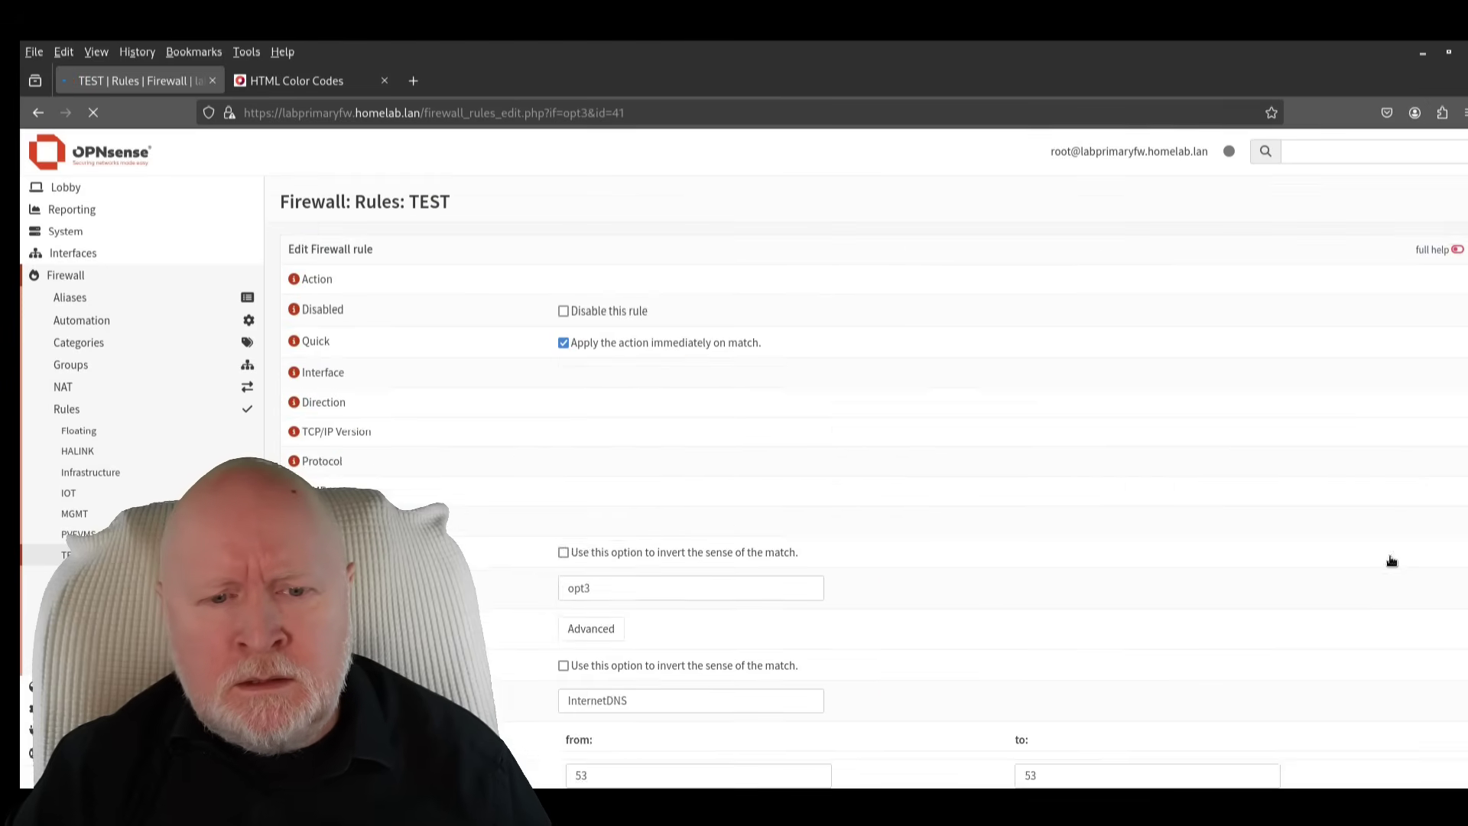
pyautogui.scroll(-5, 891, 524)
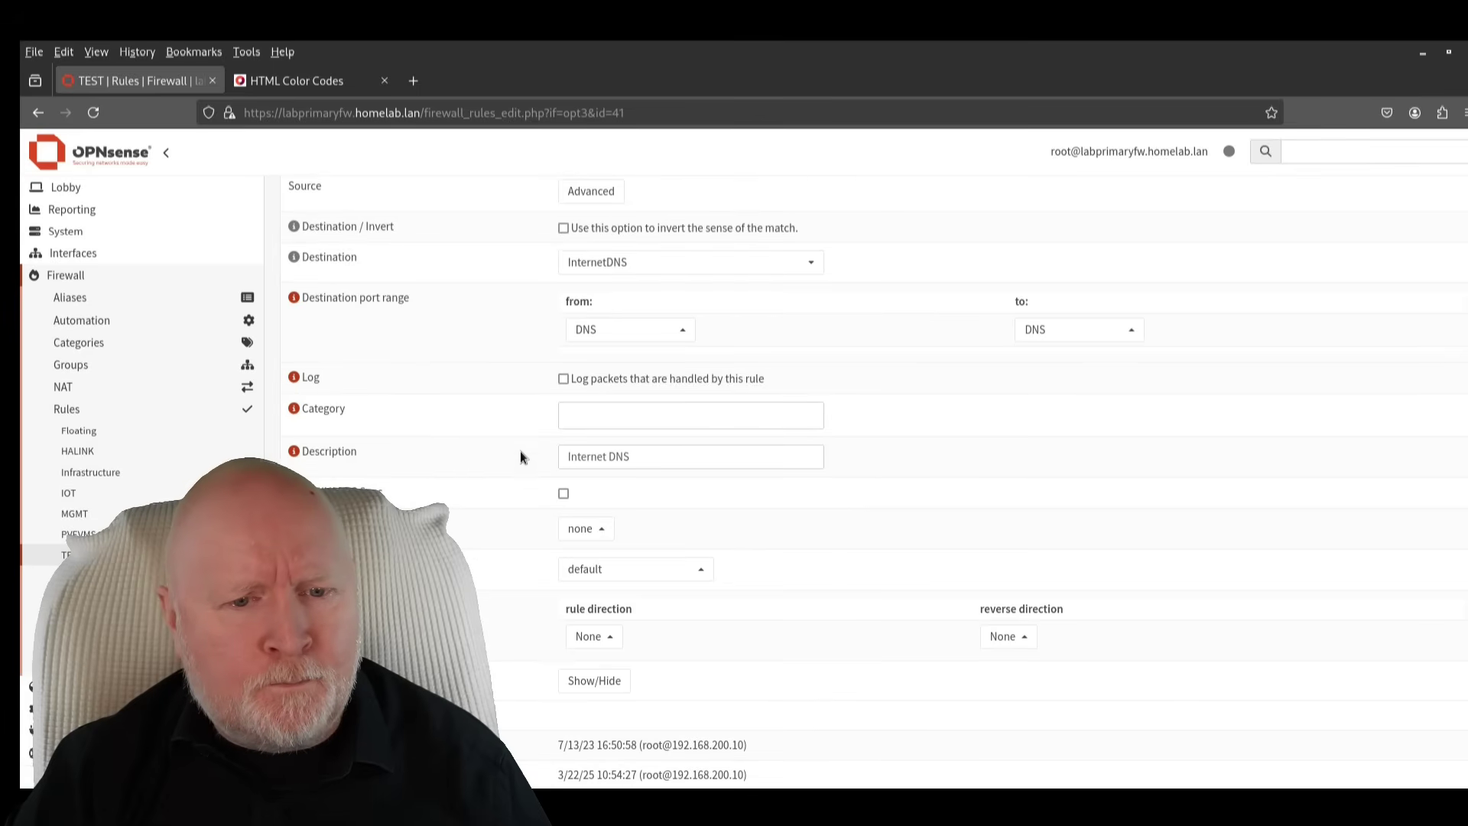
pyautogui.click(595, 416)
pyautogui.click(603, 460)
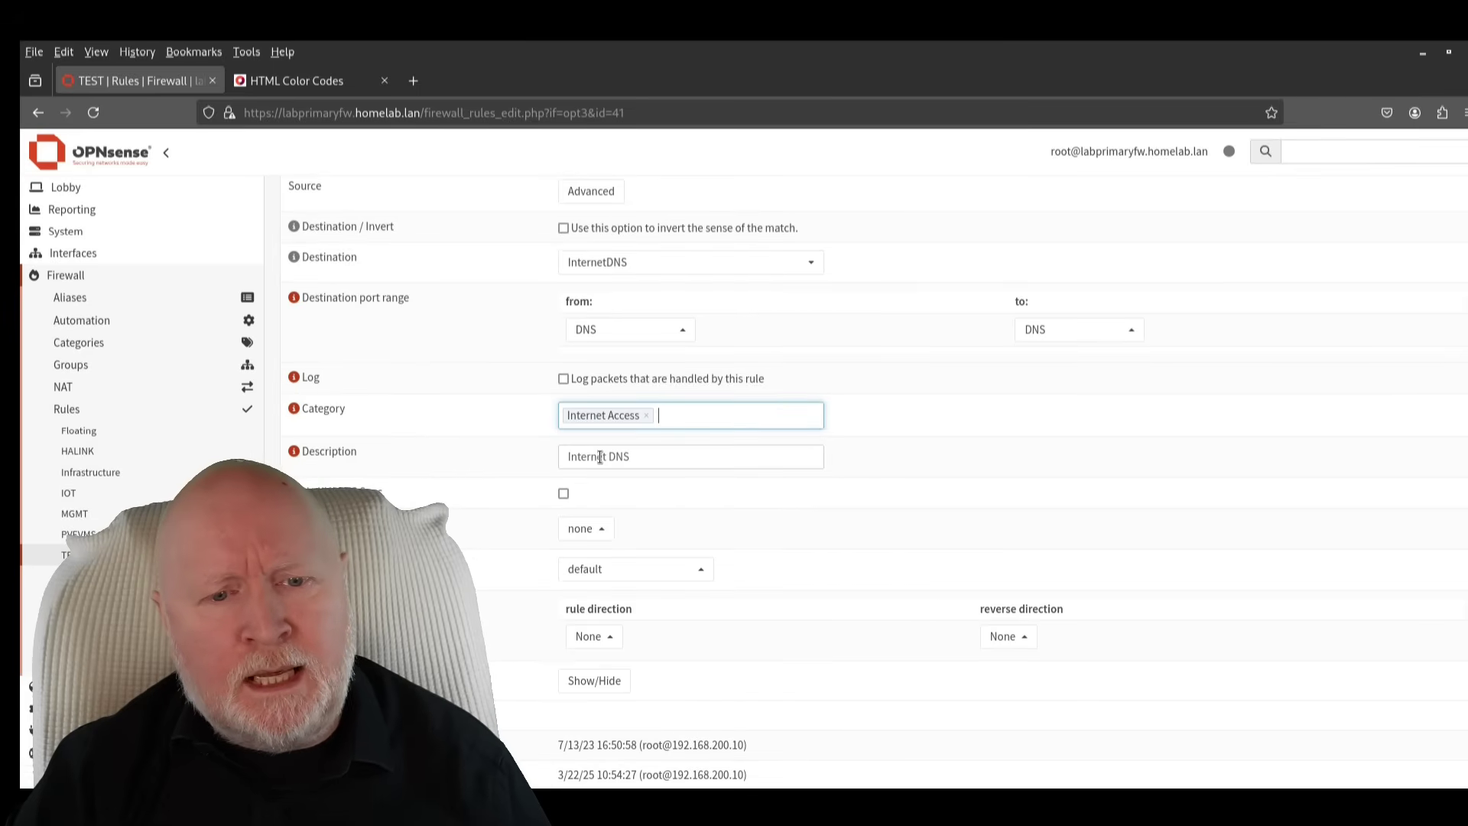
pyautogui.scroll(-1, 898, 554)
pyautogui.click(589, 764)
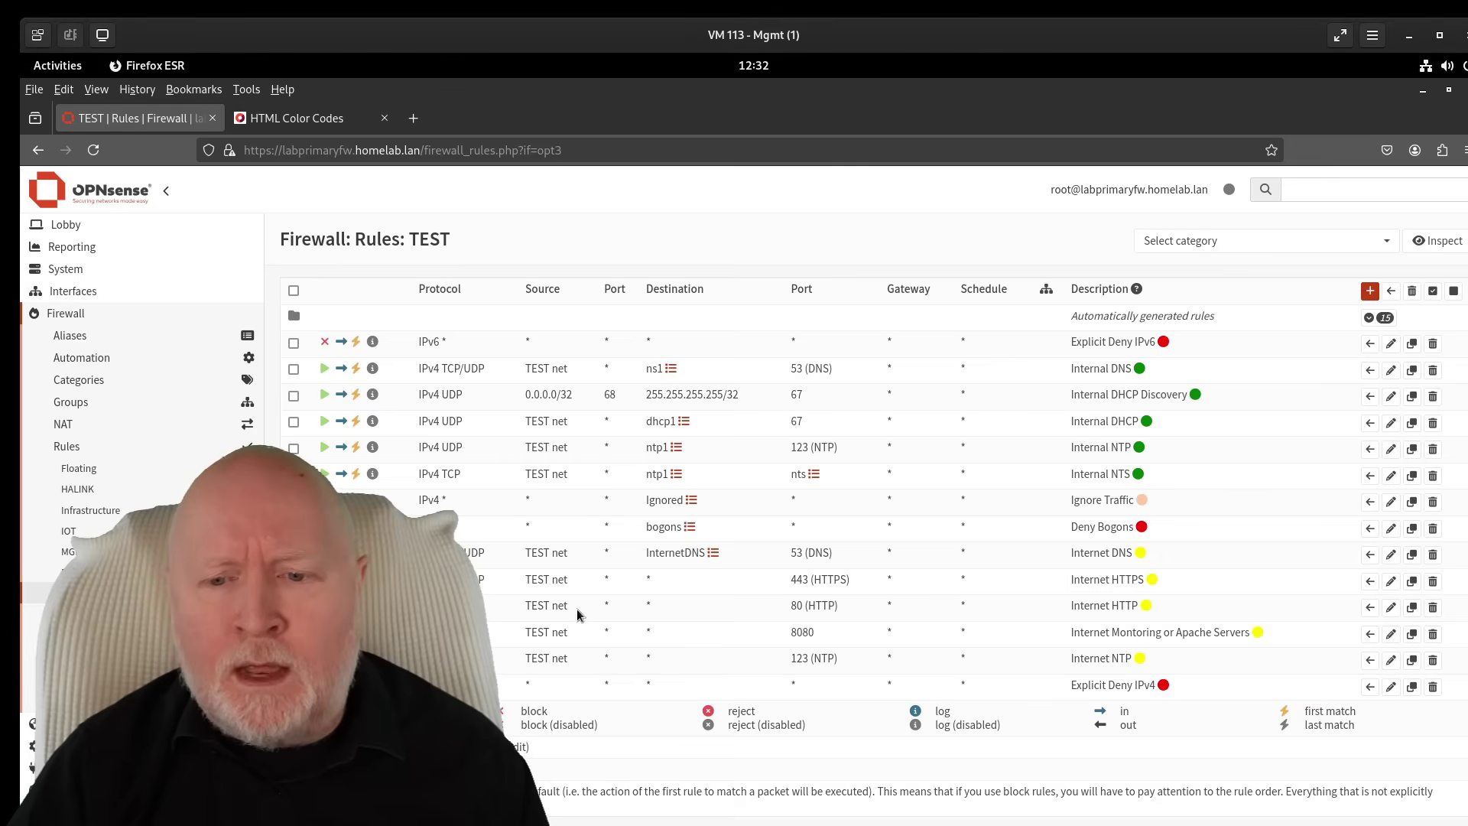
# Move the ticked Internet HTTPS rule up, placing it before Internal DNS.
pyautogui.click(1368, 371)
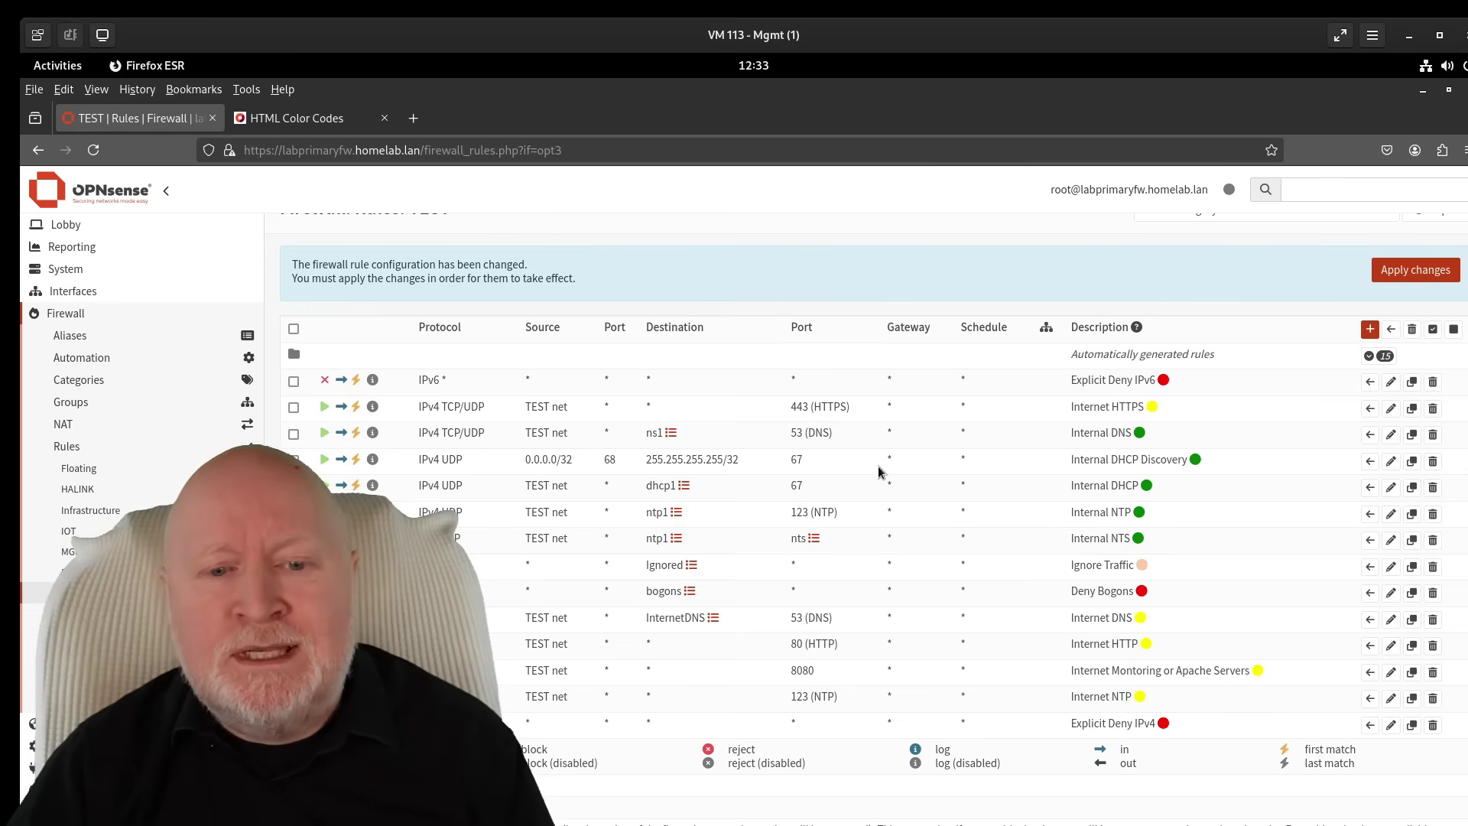
# Move Internet HTTPS back down, placing it before Internet HTTP.
pyautogui.moveTo(650, 433)
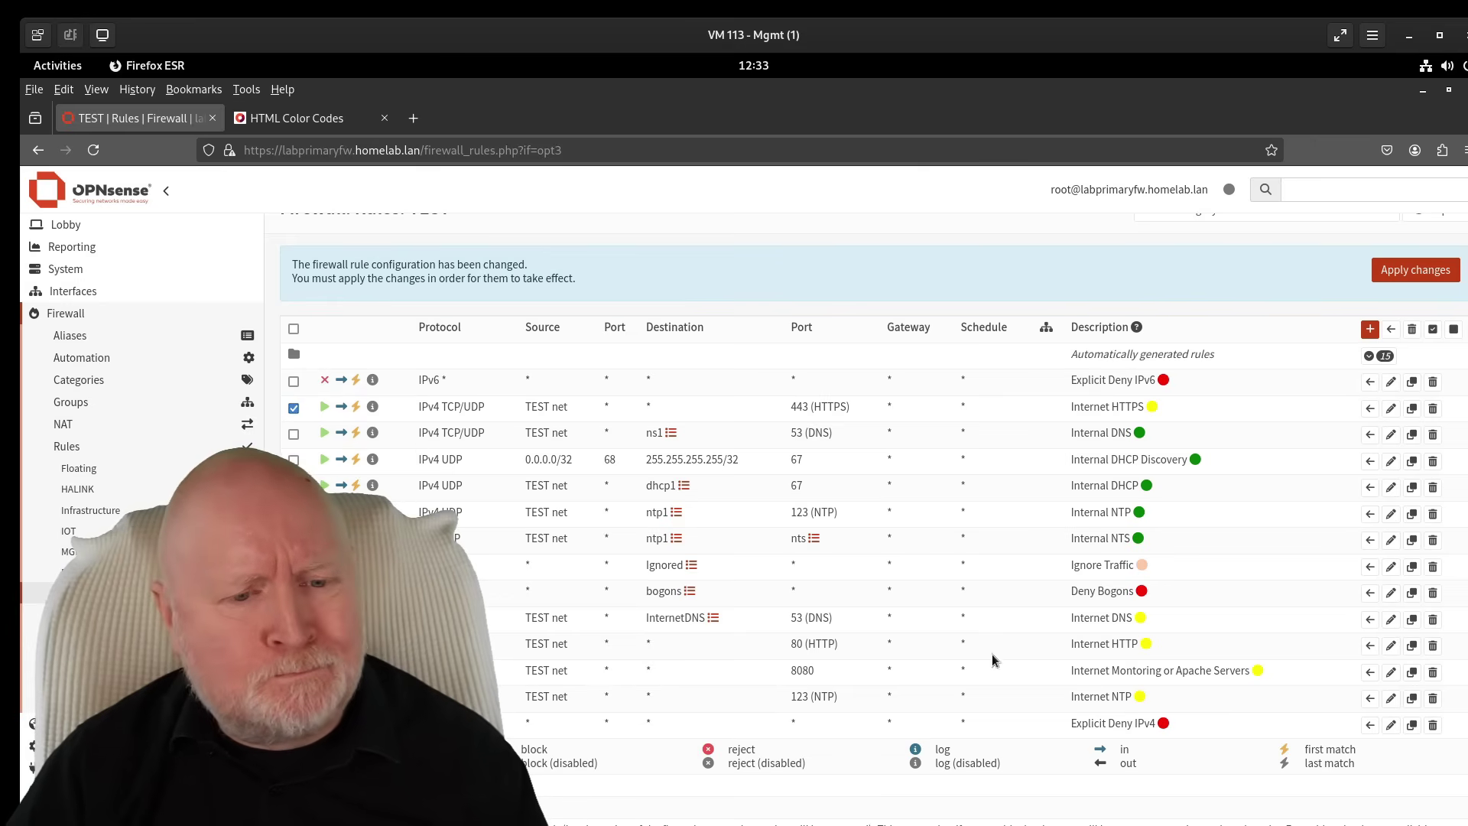
pyautogui.click(1369, 649)
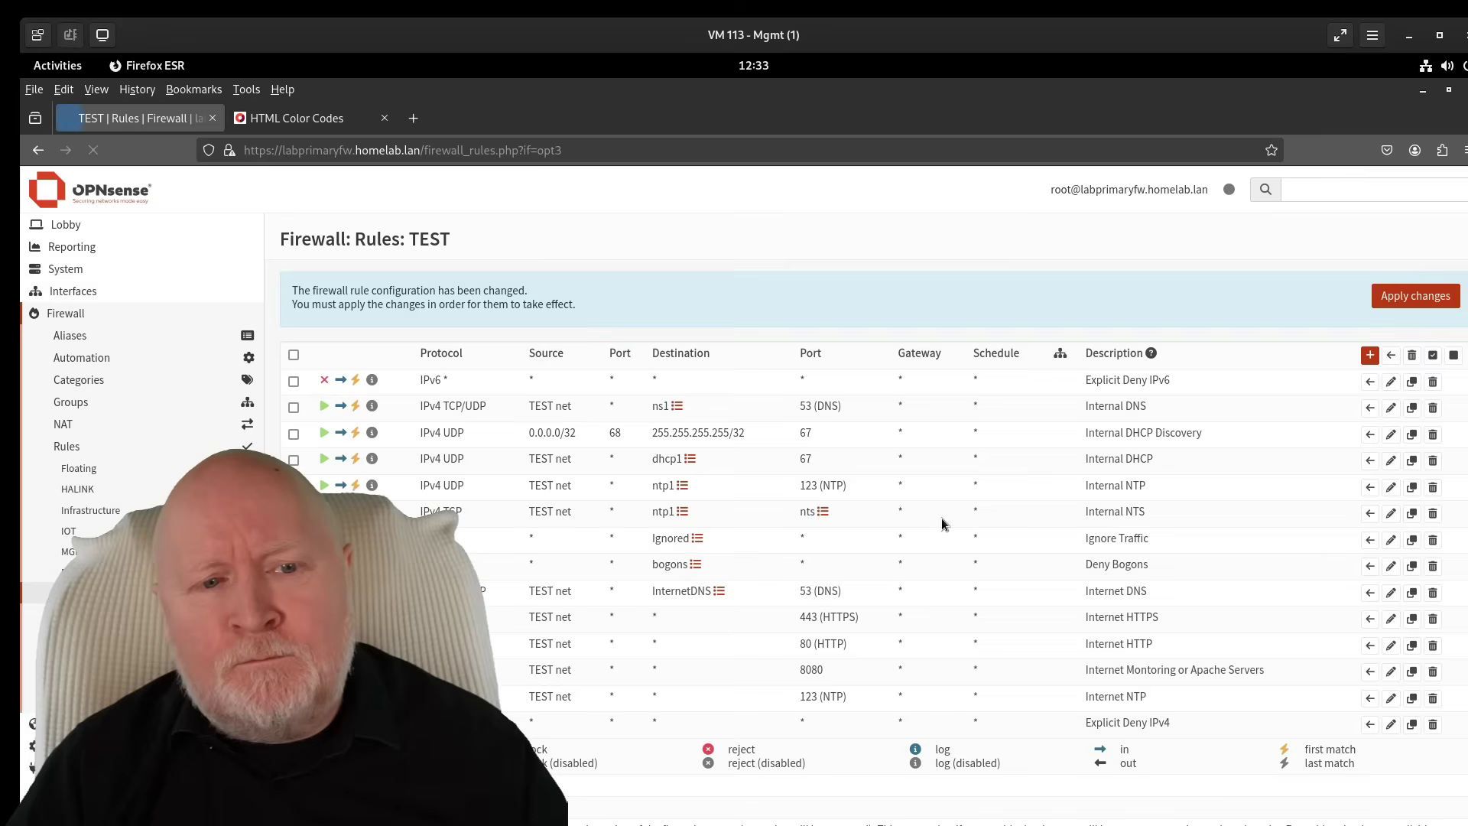